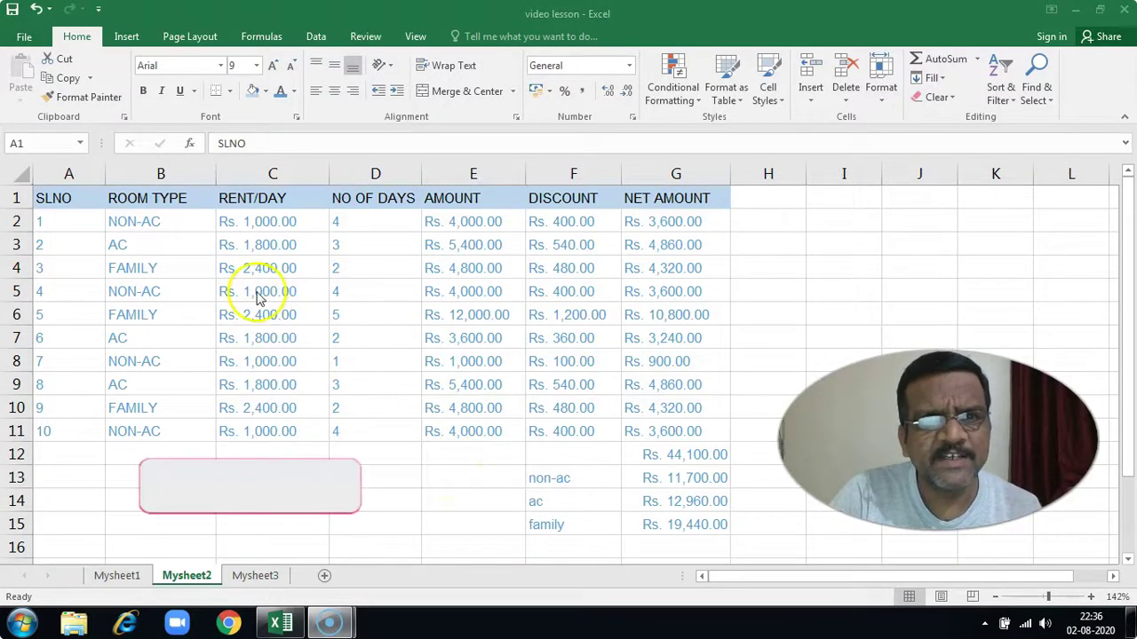
- Turn the range $A$1:$G$15 on Mysheet2 into a table with 'My table has headers' ticked
{"action": "left_click", "coordinate": [55, 201]}
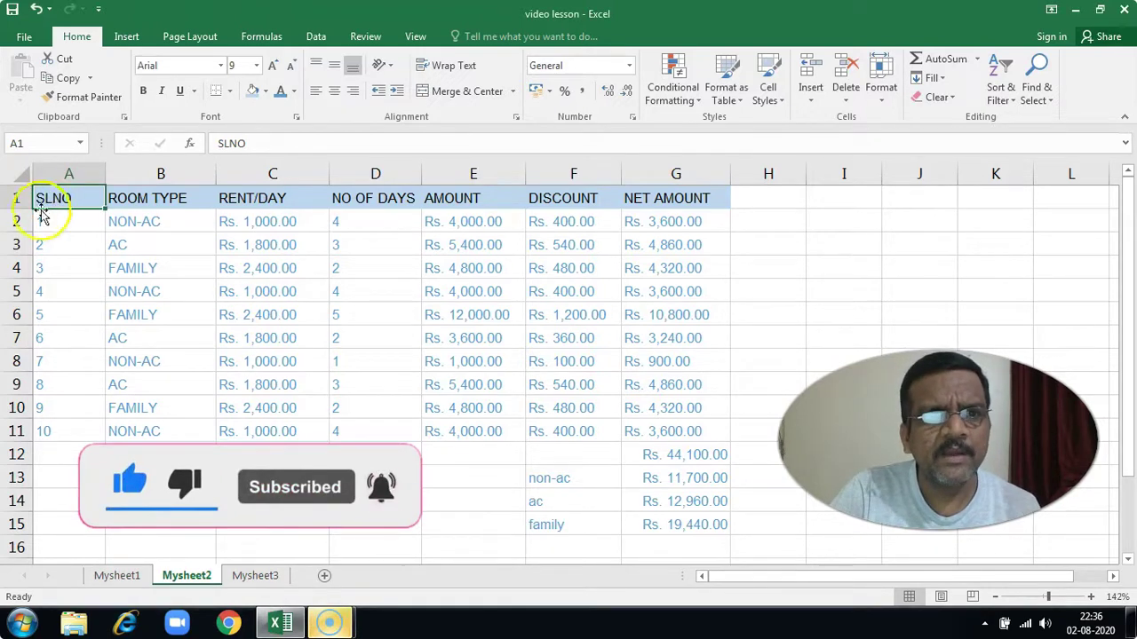
{"action": "left_click", "coordinate": [127, 37]}
{"action": "left_click", "coordinate": [137, 71]}
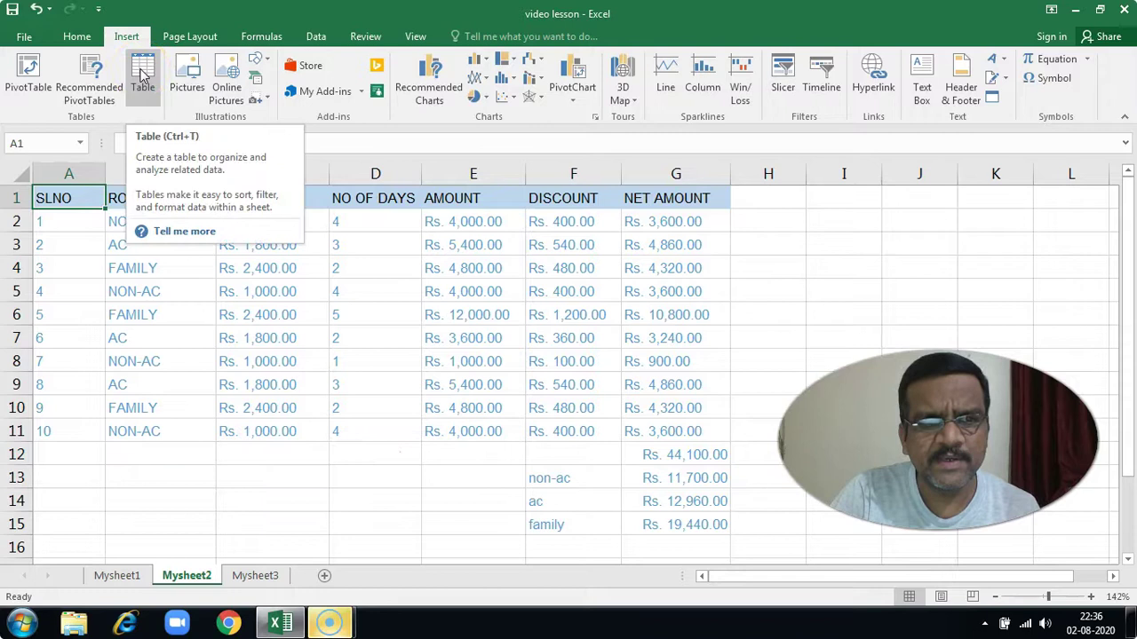
{"action": "left_click", "coordinate": [142, 77]}
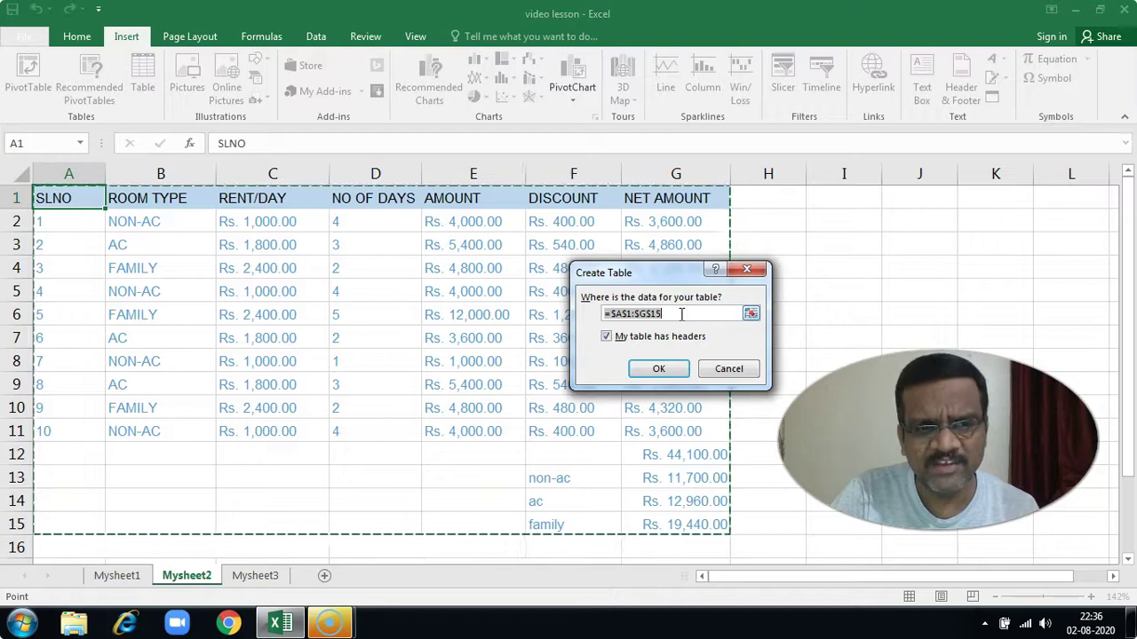
{"action": "left_click", "coordinate": [656, 369]}
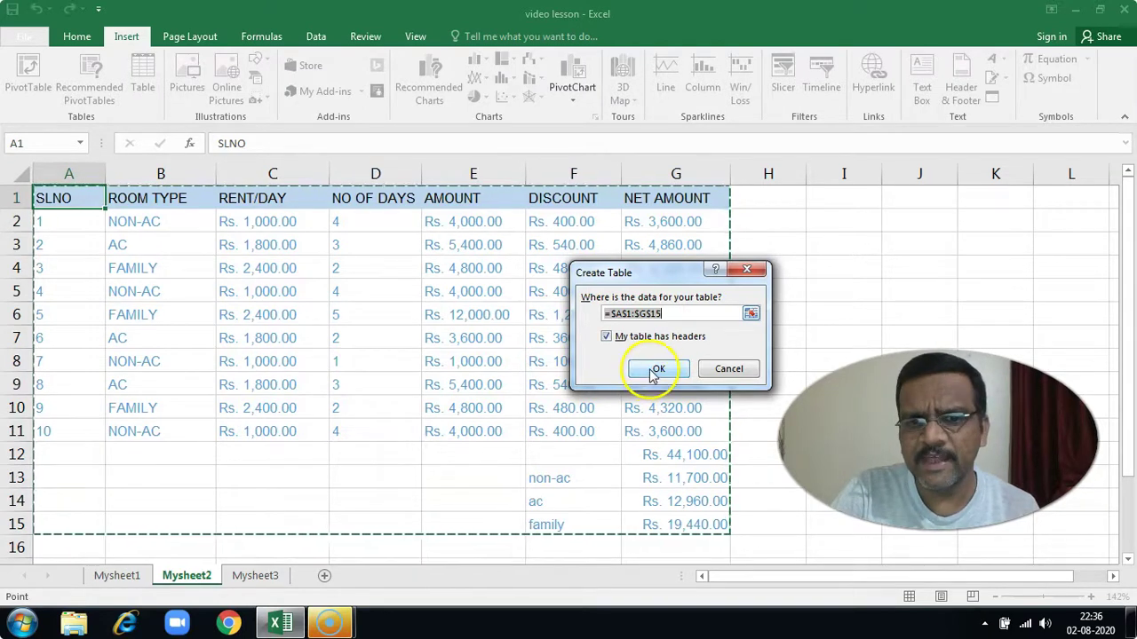
{"action": "left_click", "coordinate": [656, 369]}
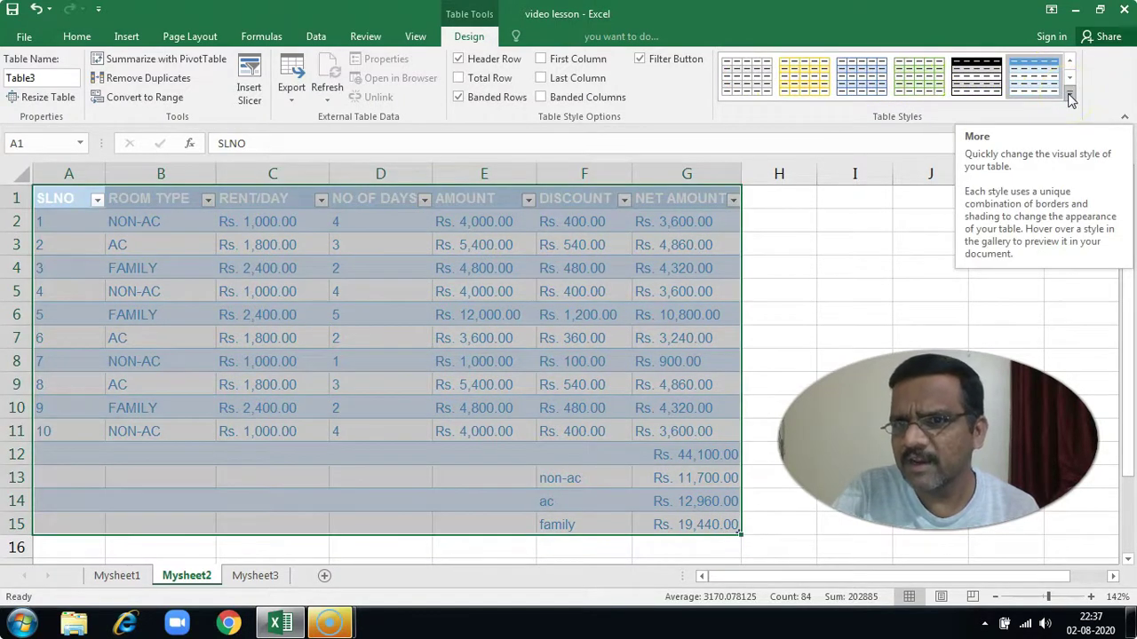
- Apply the gold Medium 12 style from the Table Styles gallery to Table3
{"action": "left_click", "coordinate": [1070, 96]}
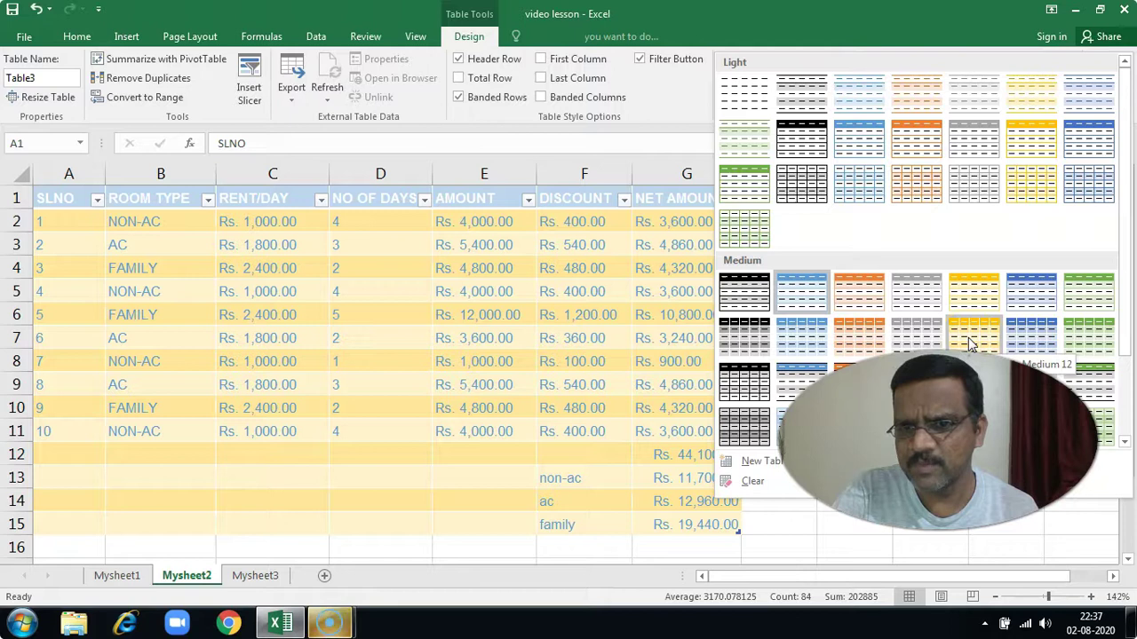
{"action": "left_click", "coordinate": [971, 344]}
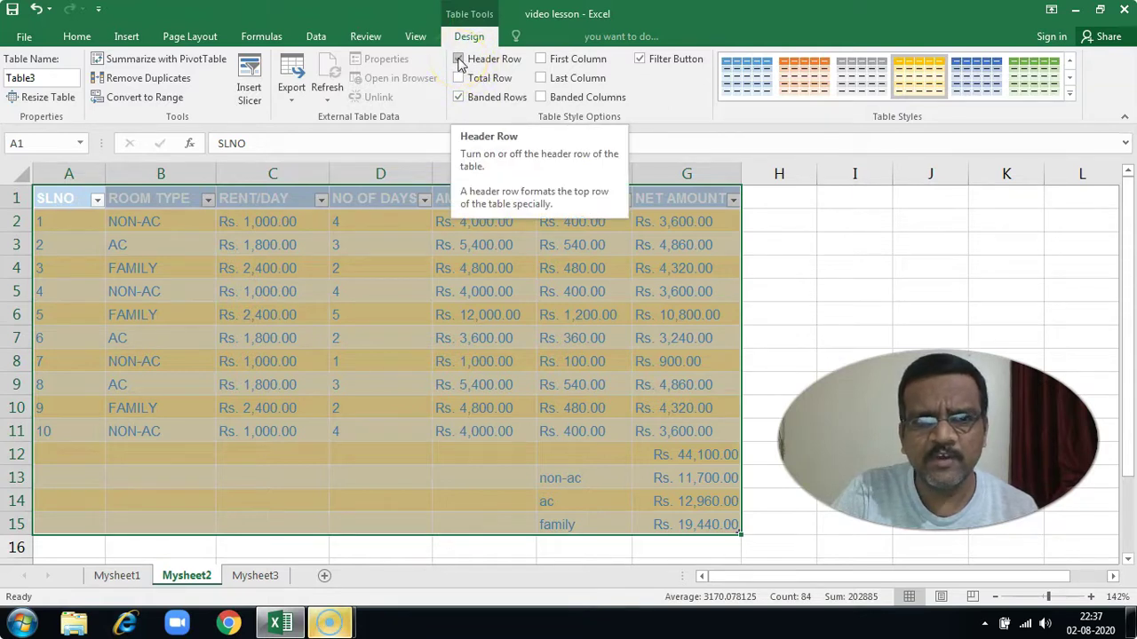
{"action": "left_click", "coordinate": [458, 60]}
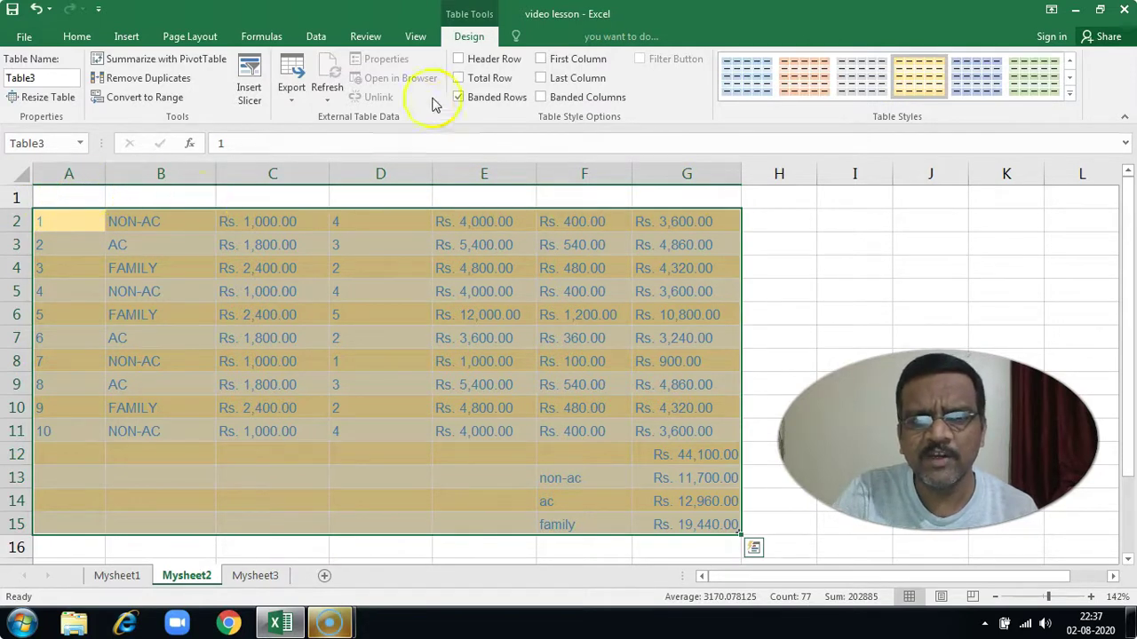
{"action": "left_click", "coordinate": [458, 60]}
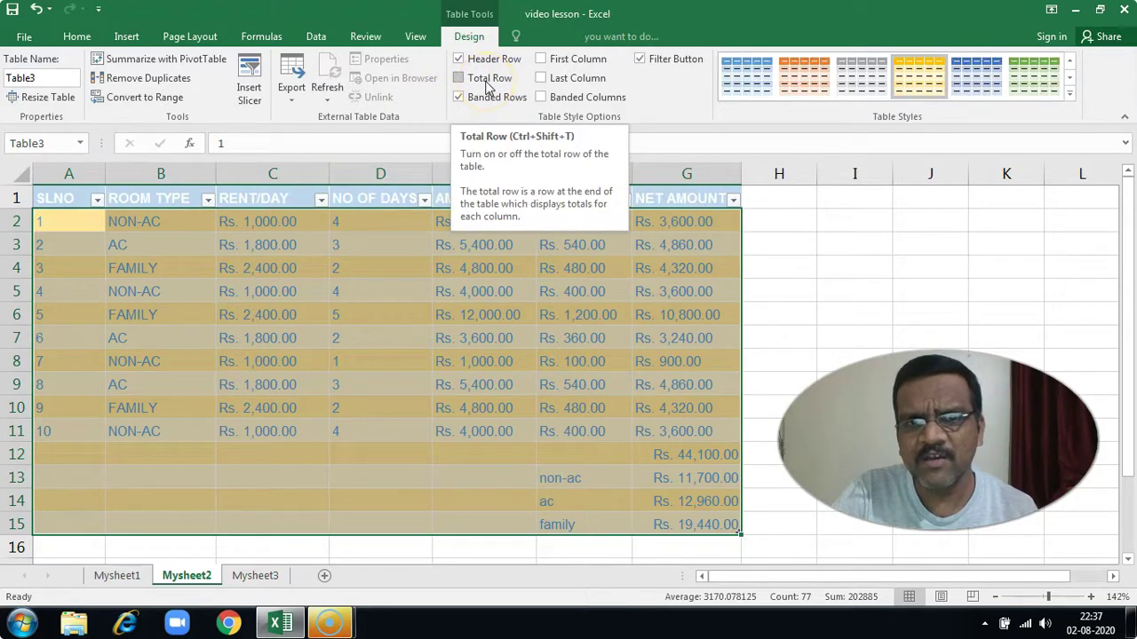
{"action": "left_click", "coordinate": [459, 81]}
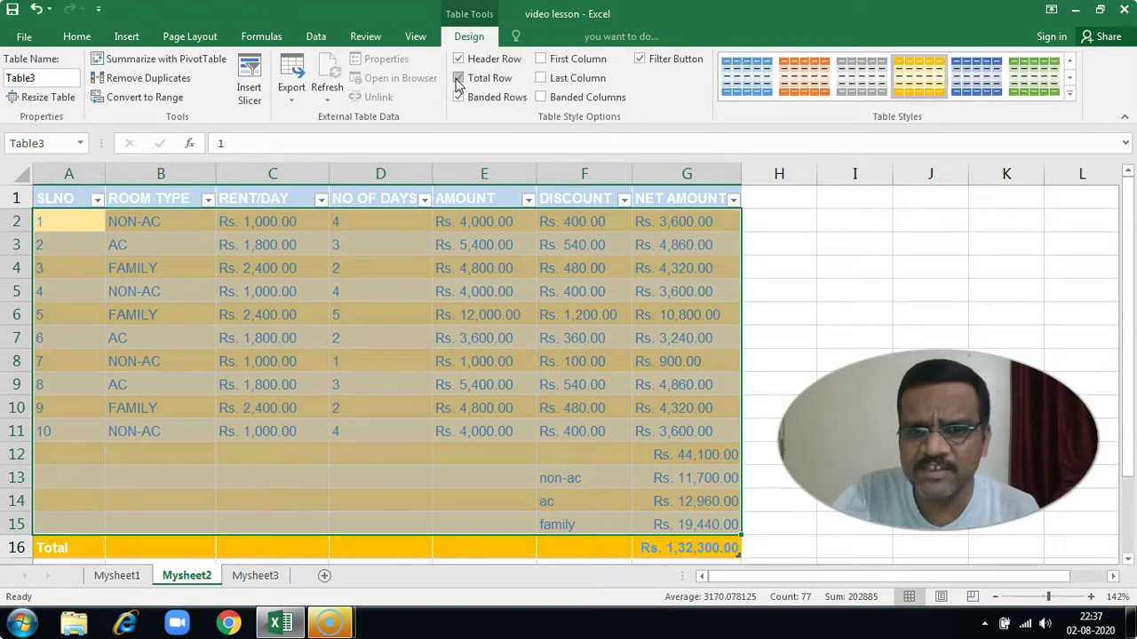
{"action": "left_click", "coordinate": [457, 82]}
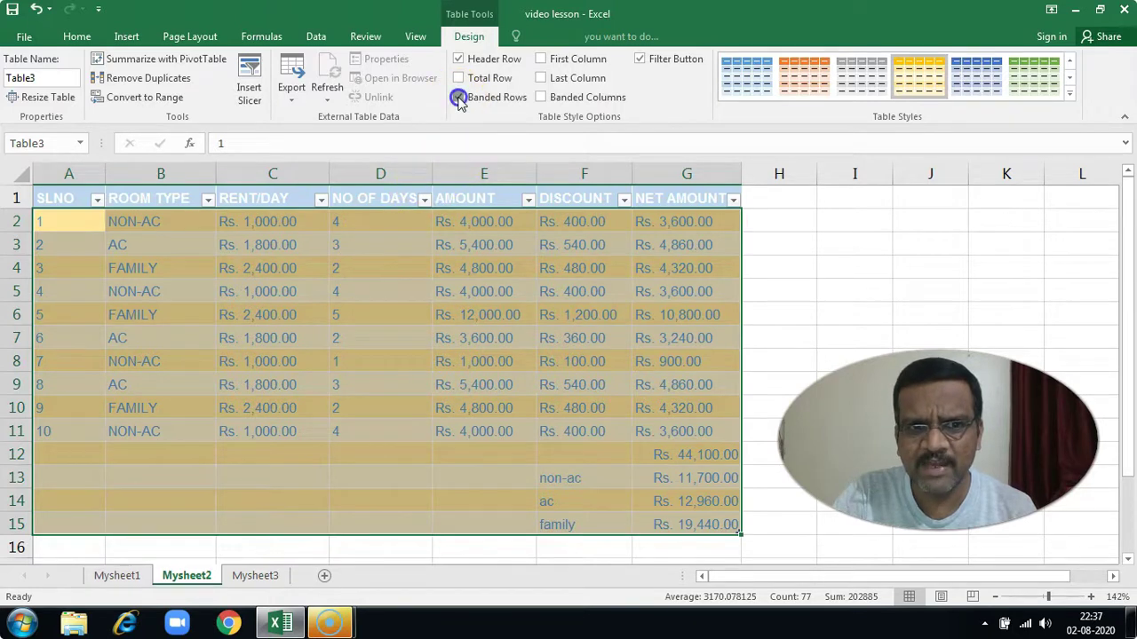
{"action": "left_click", "coordinate": [459, 97]}
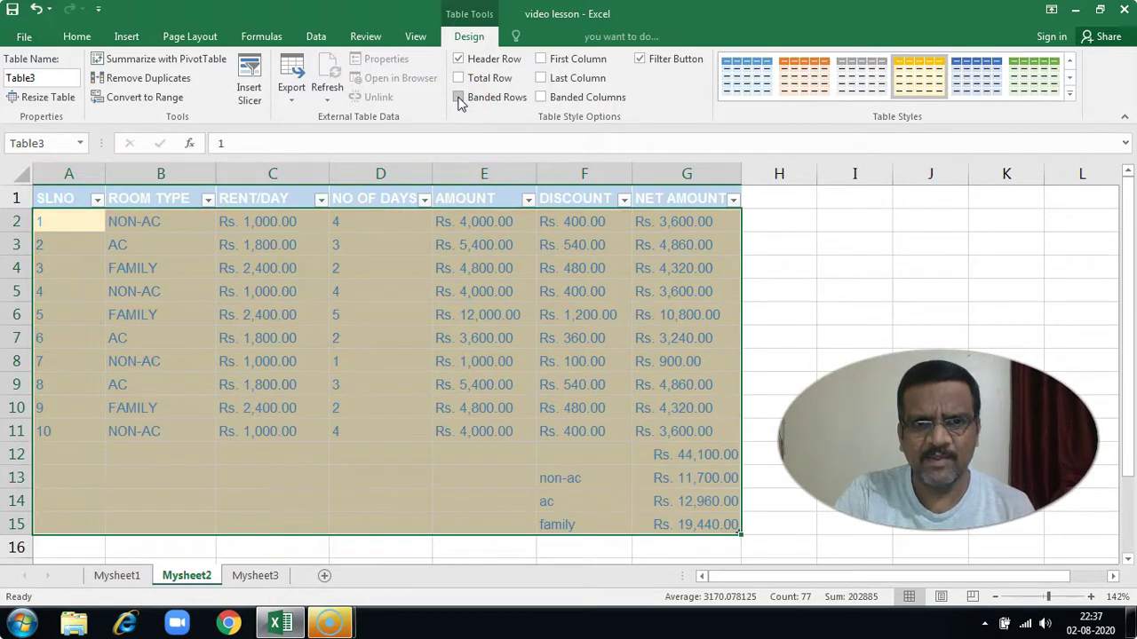
{"action": "left_click", "coordinate": [458, 98]}
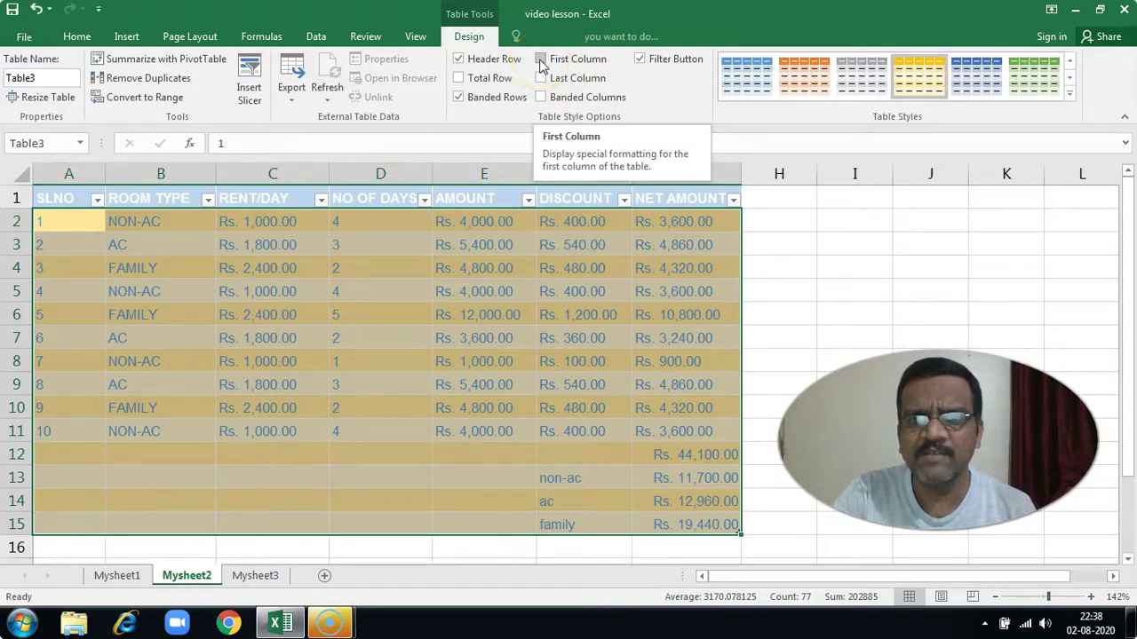
- Try First Column and Last Column emphasis, leaving both switched off
{"action": "left_click", "coordinate": [541, 59]}
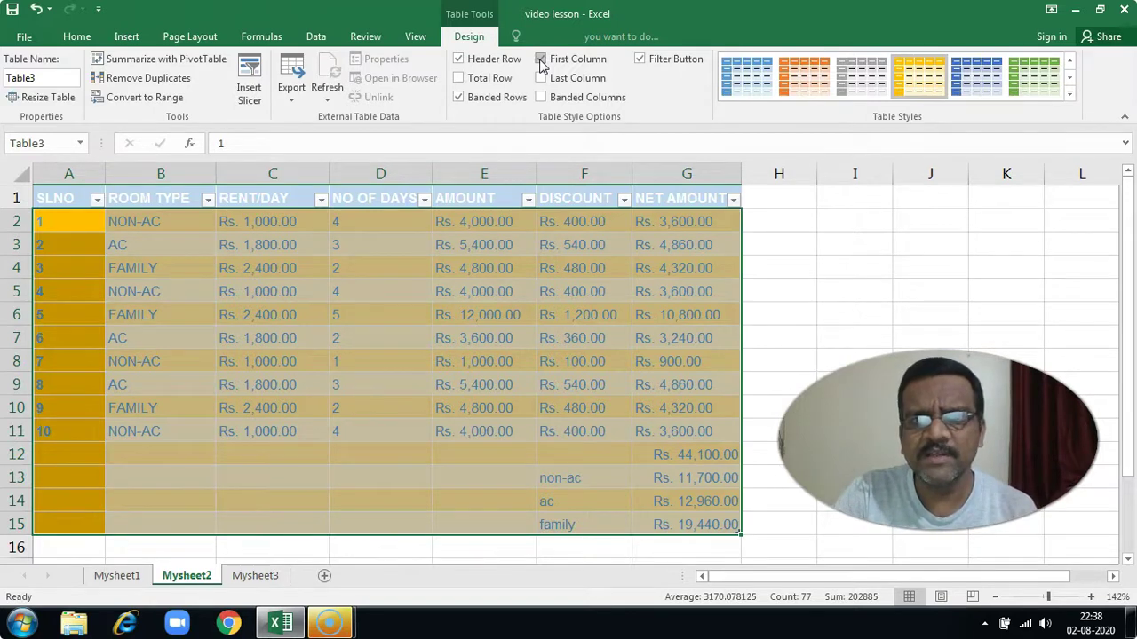
{"action": "left_click", "coordinate": [541, 60]}
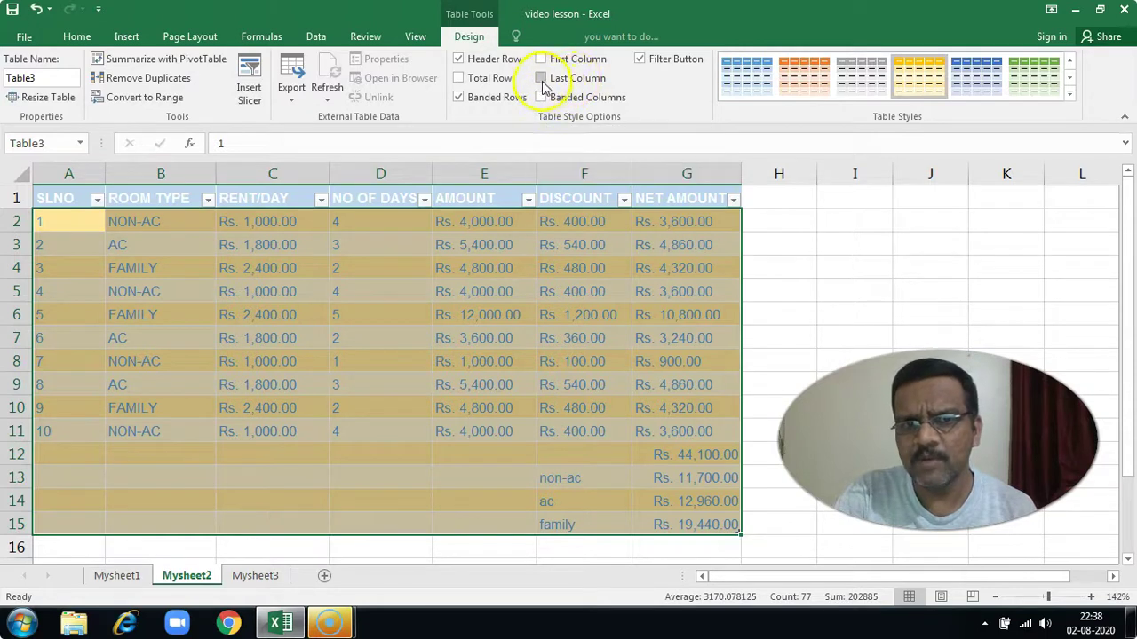
{"action": "left_click", "coordinate": [540, 80]}
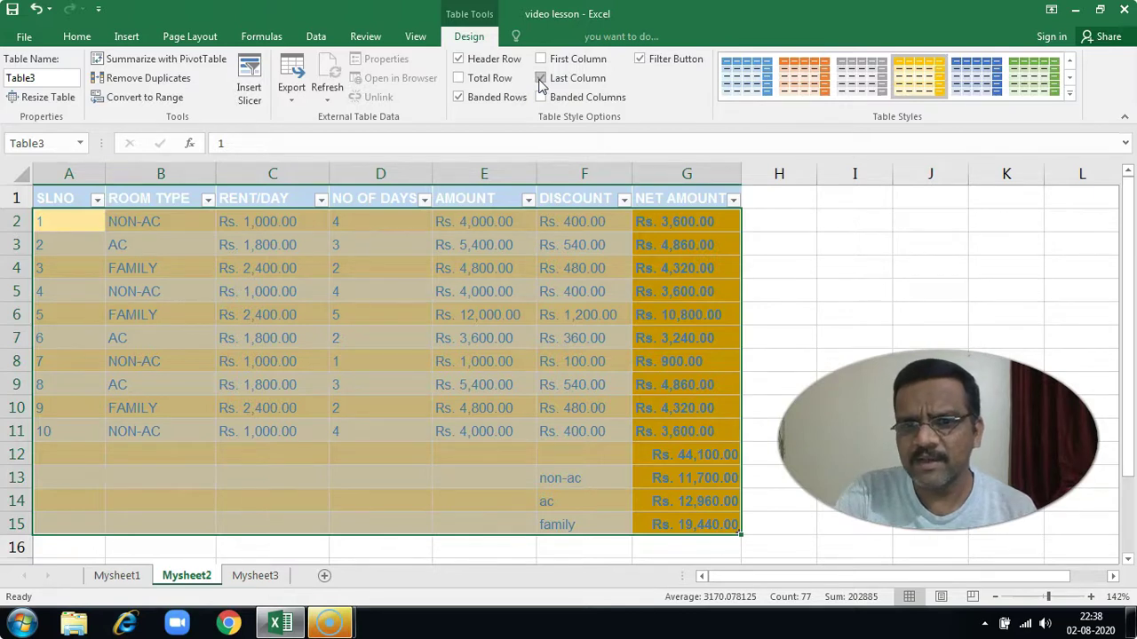
{"action": "left_click", "coordinate": [540, 80]}
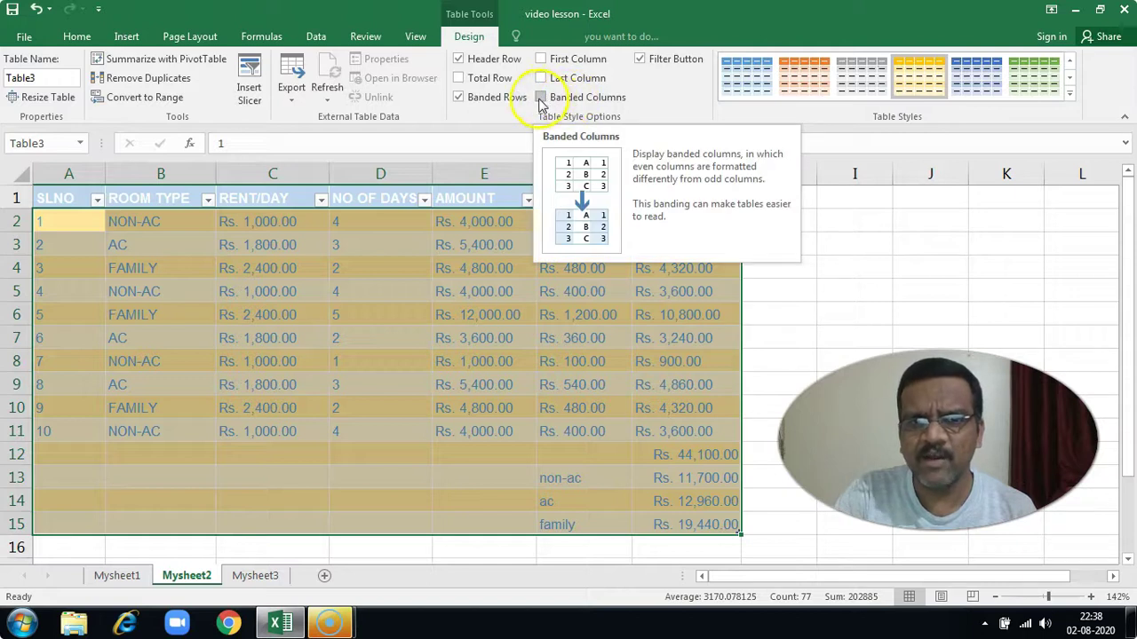
- Use banded columns instead of banded rows, and toggle the filter buttons off and back on
{"action": "left_click", "coordinate": [542, 98]}
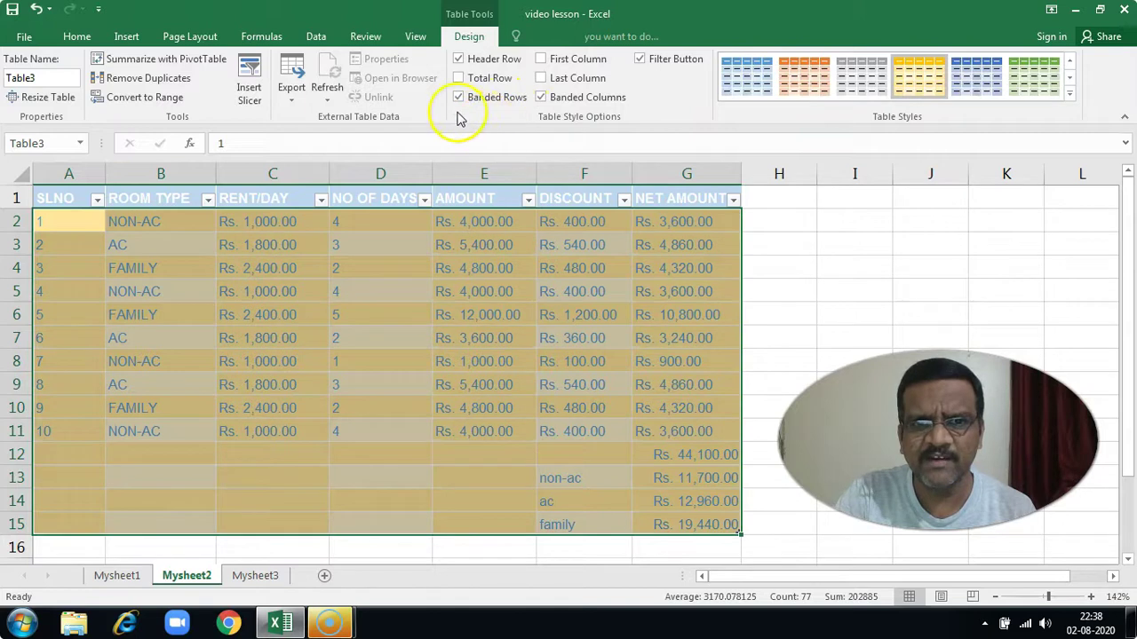
{"action": "left_click", "coordinate": [458, 97]}
{"action": "left_click", "coordinate": [458, 98]}
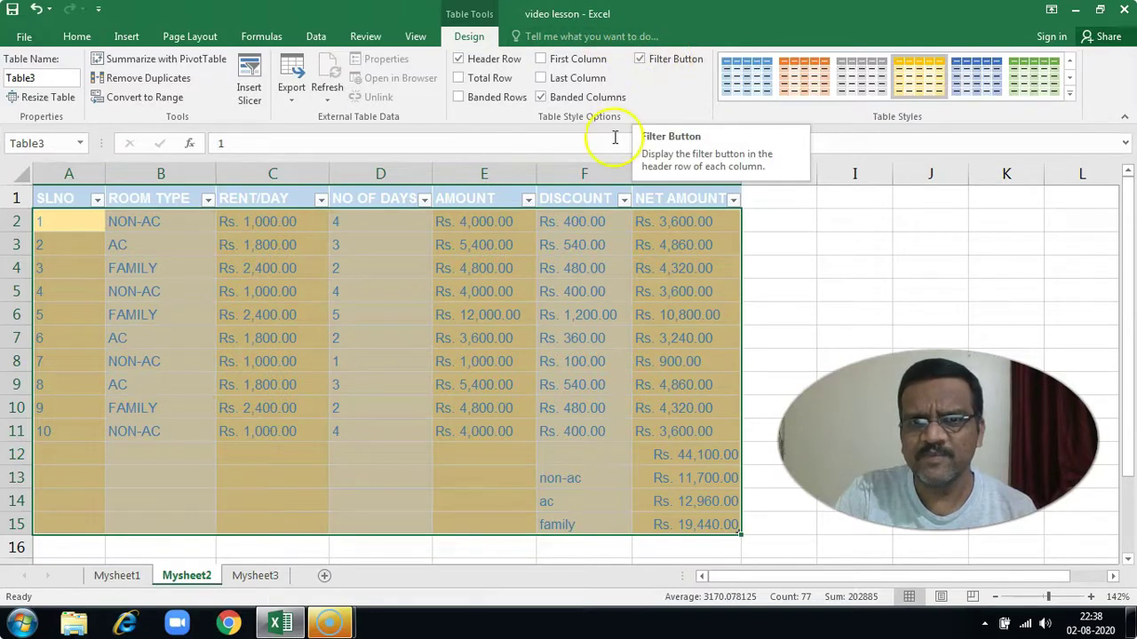
{"action": "left_click", "coordinate": [640, 59]}
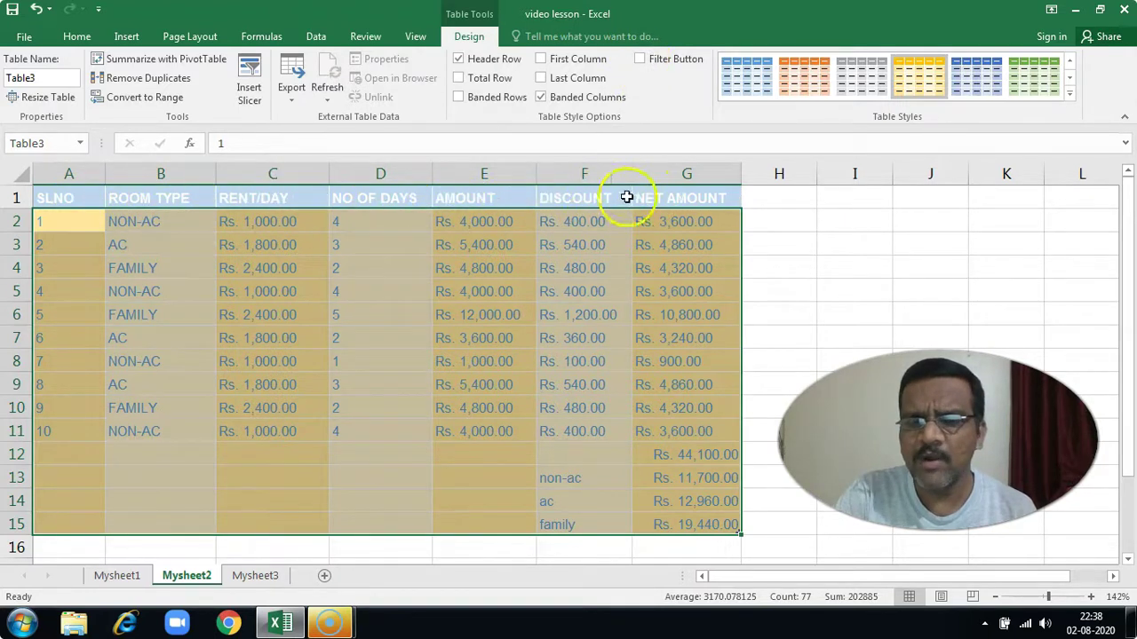
{"action": "left_click", "coordinate": [641, 60]}
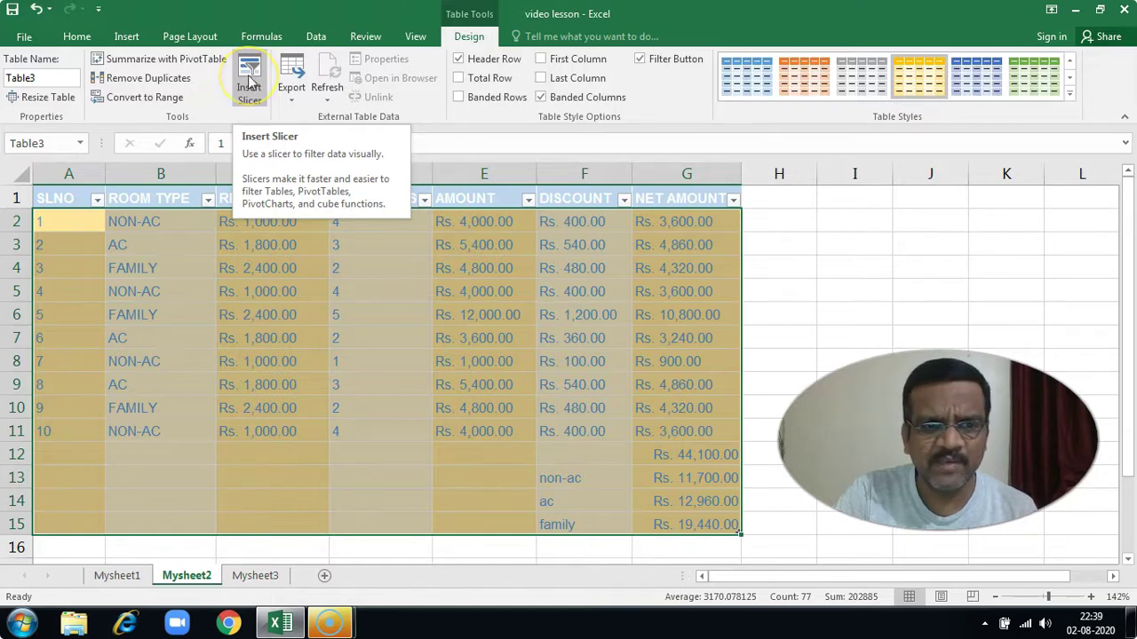
- Insert a slicer on Table3 for the ROOM TYPE column
{"action": "left_click", "coordinate": [249, 80]}
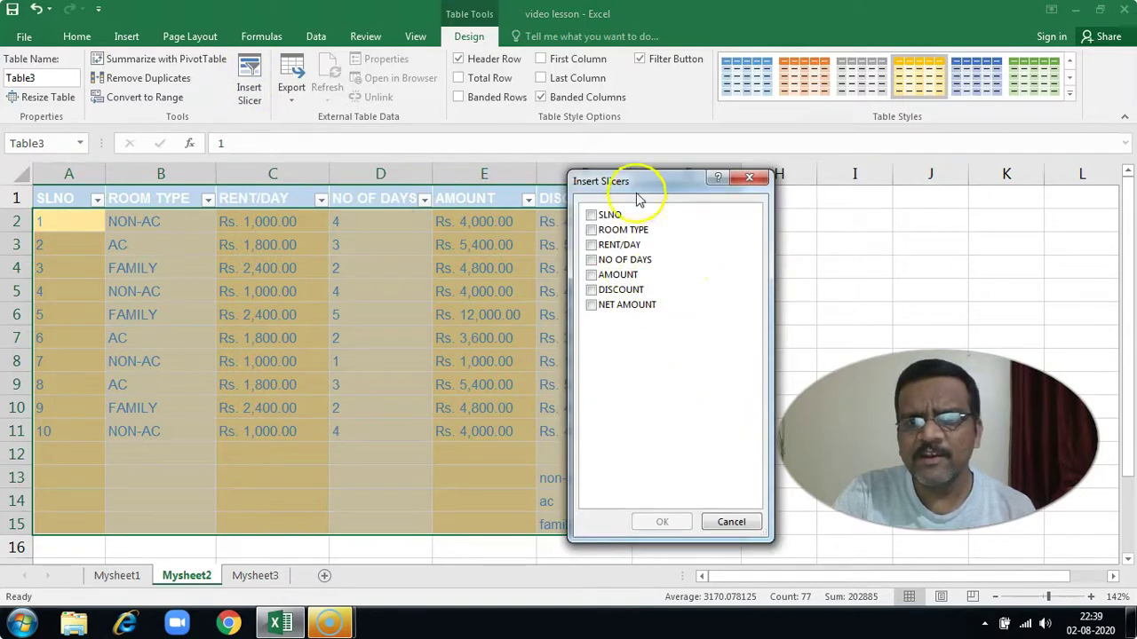
{"action": "left_click_drag", "start_coordinate": [632, 185], "coordinate": [826, 196]}
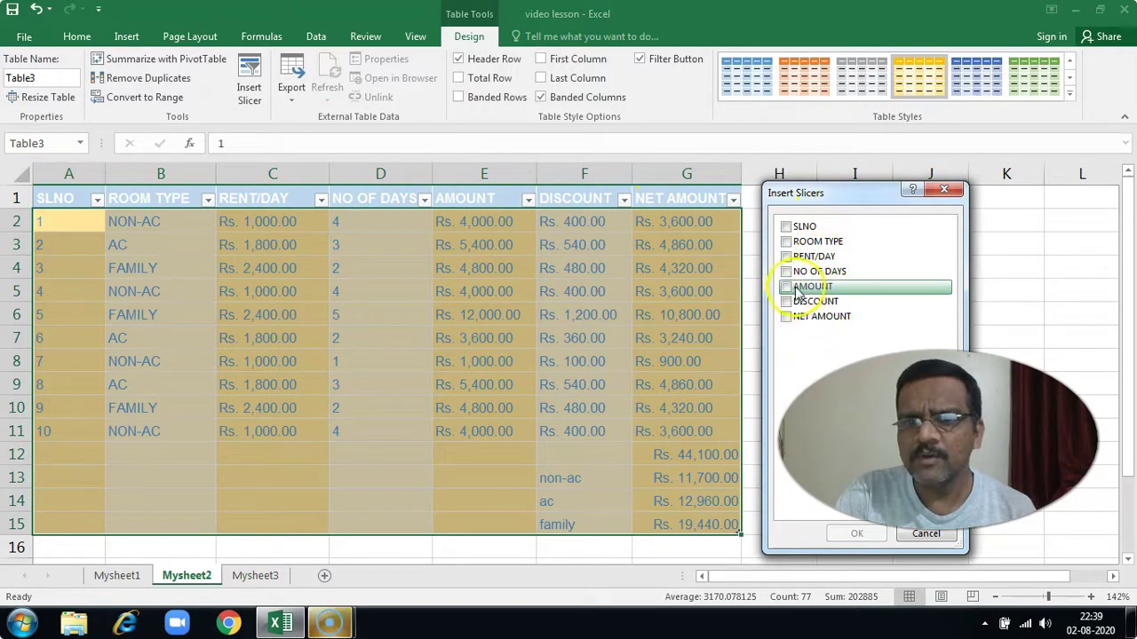
{"action": "left_click", "coordinate": [786, 242]}
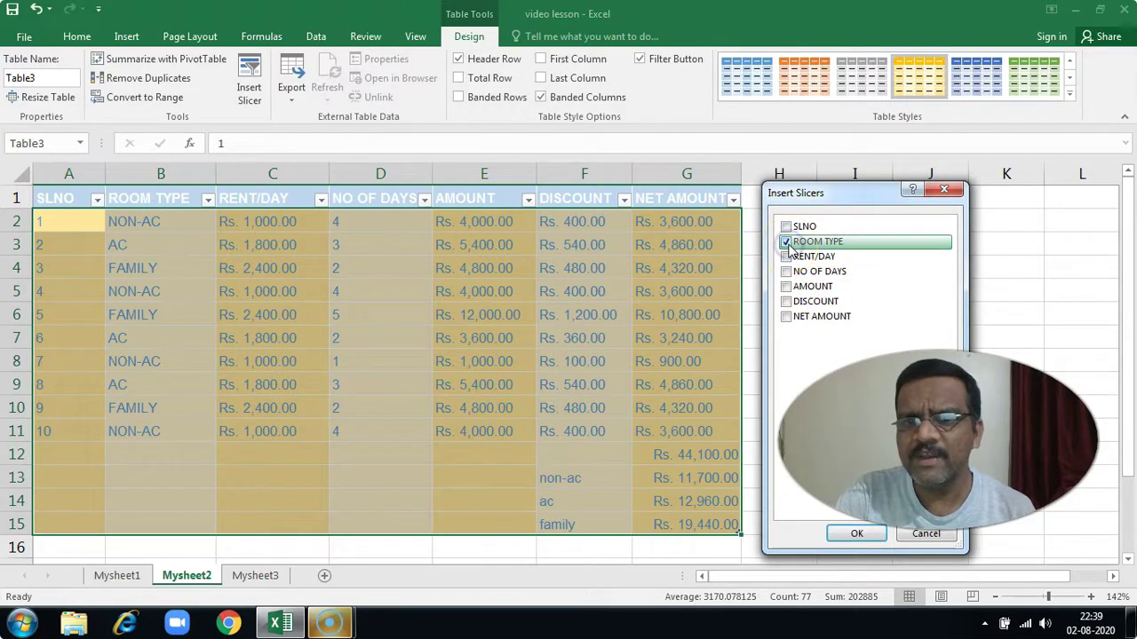
{"action": "left_click", "coordinate": [848, 535]}
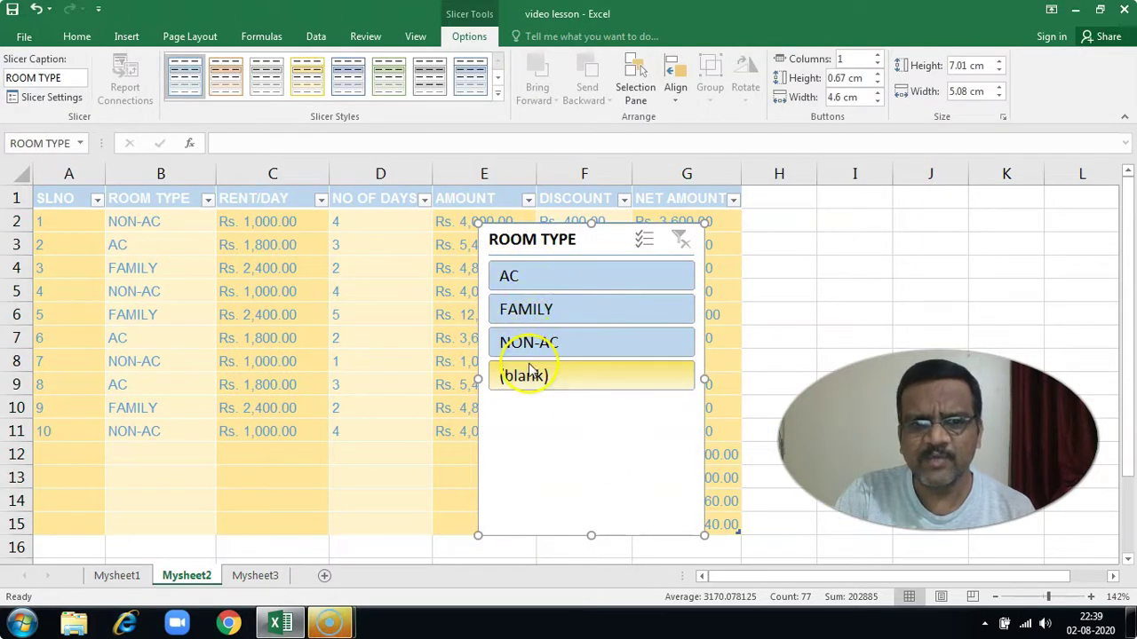
{"action": "left_click", "coordinate": [548, 318]}
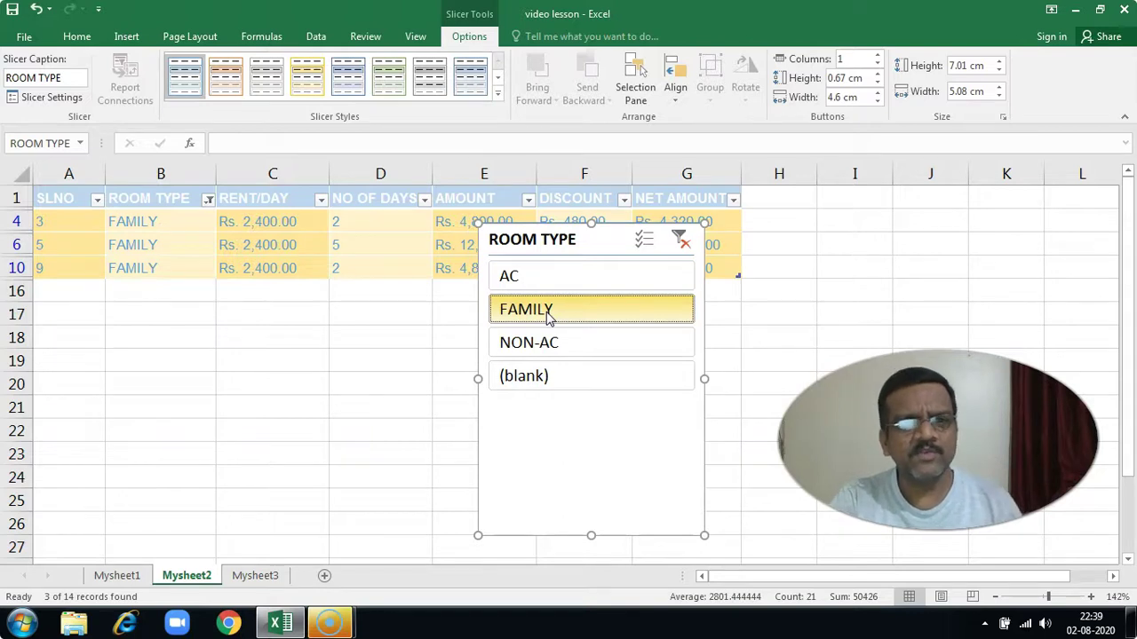
{"action": "left_click", "coordinate": [532, 284]}
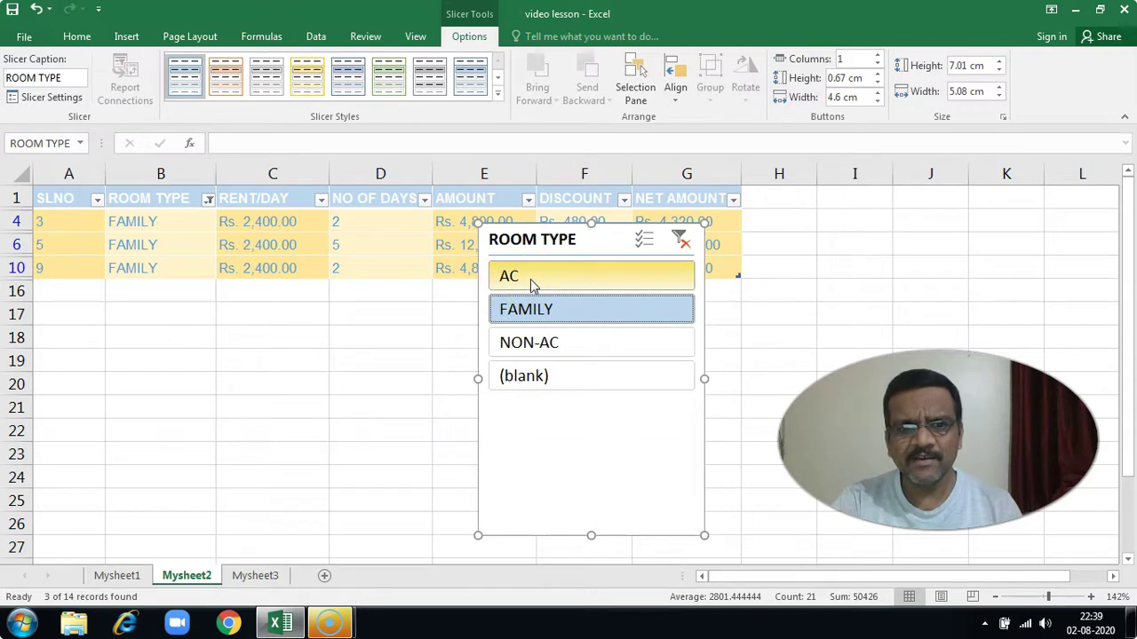
{"action": "left_click", "coordinate": [531, 279]}
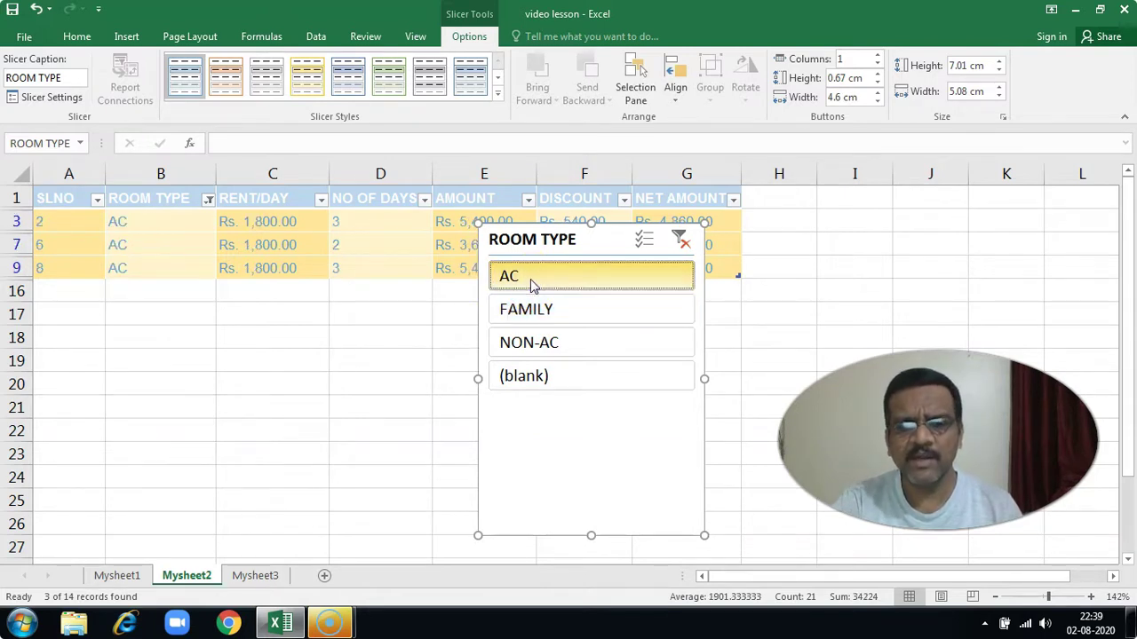
{"action": "left_click", "coordinate": [569, 346]}
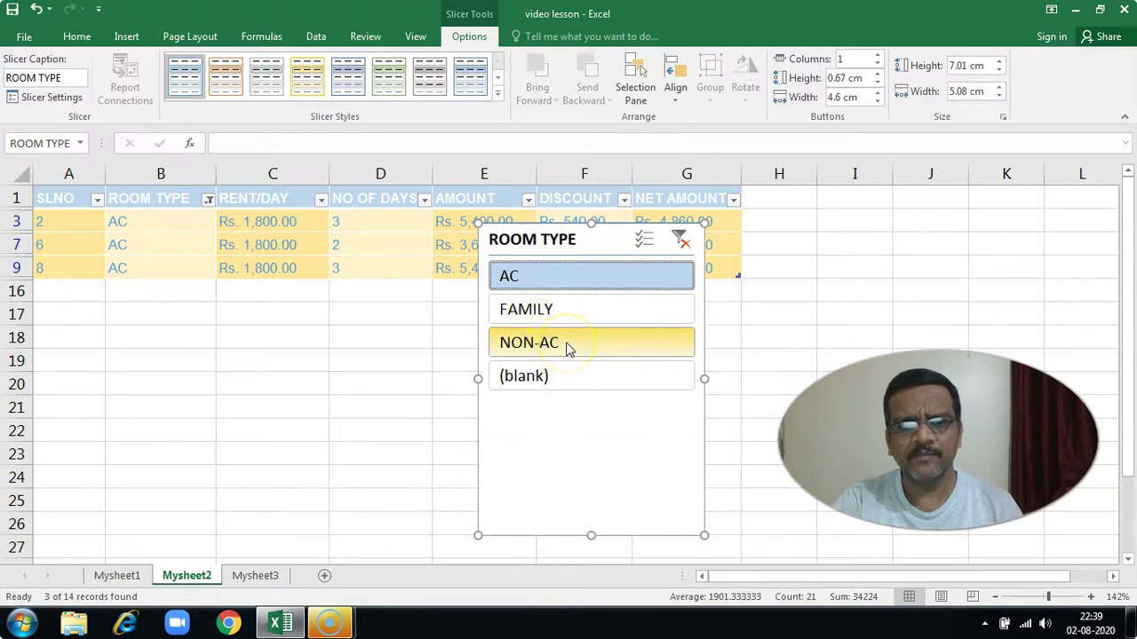
{"action": "left_click", "coordinate": [570, 346]}
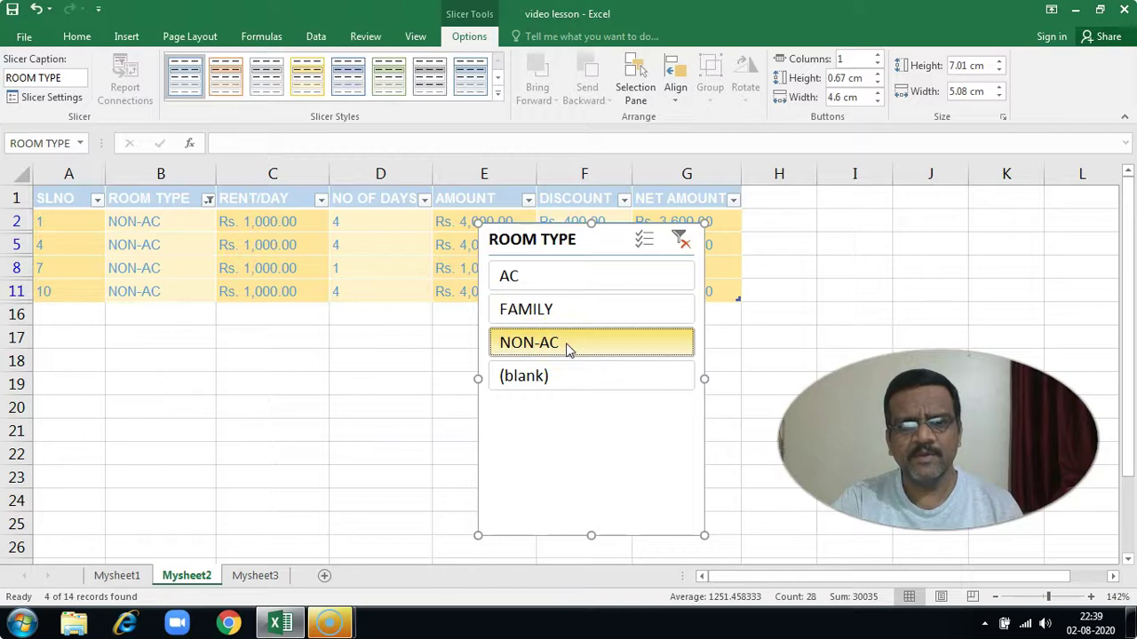
{"action": "left_click", "coordinate": [538, 382]}
{"action": "left_click", "coordinate": [538, 381]}
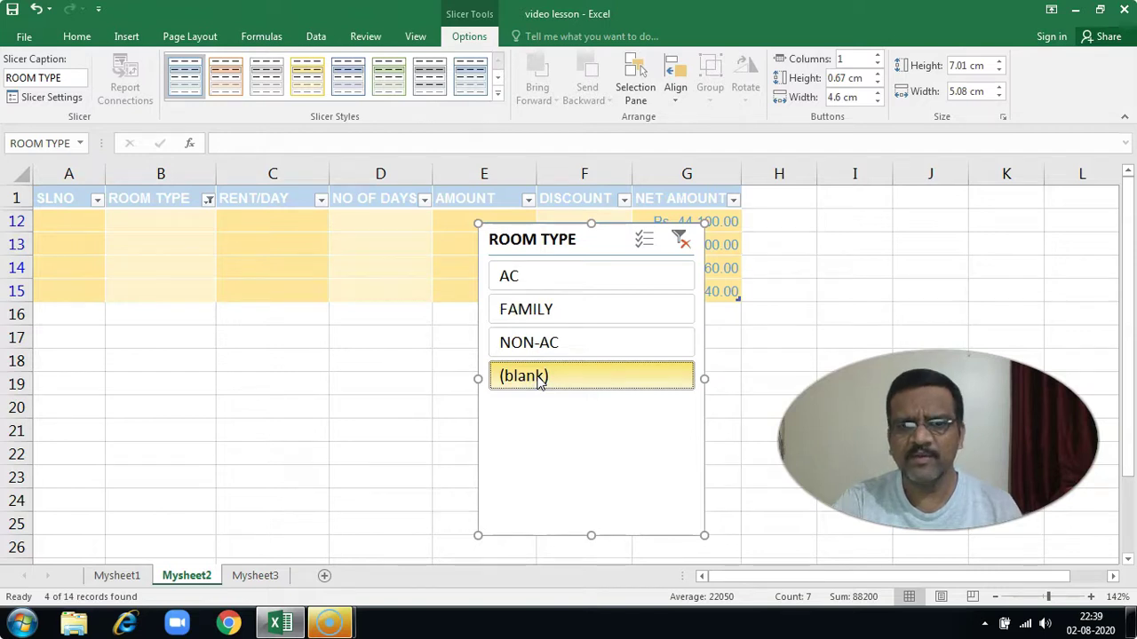
{"action": "left_click", "coordinate": [540, 283]}
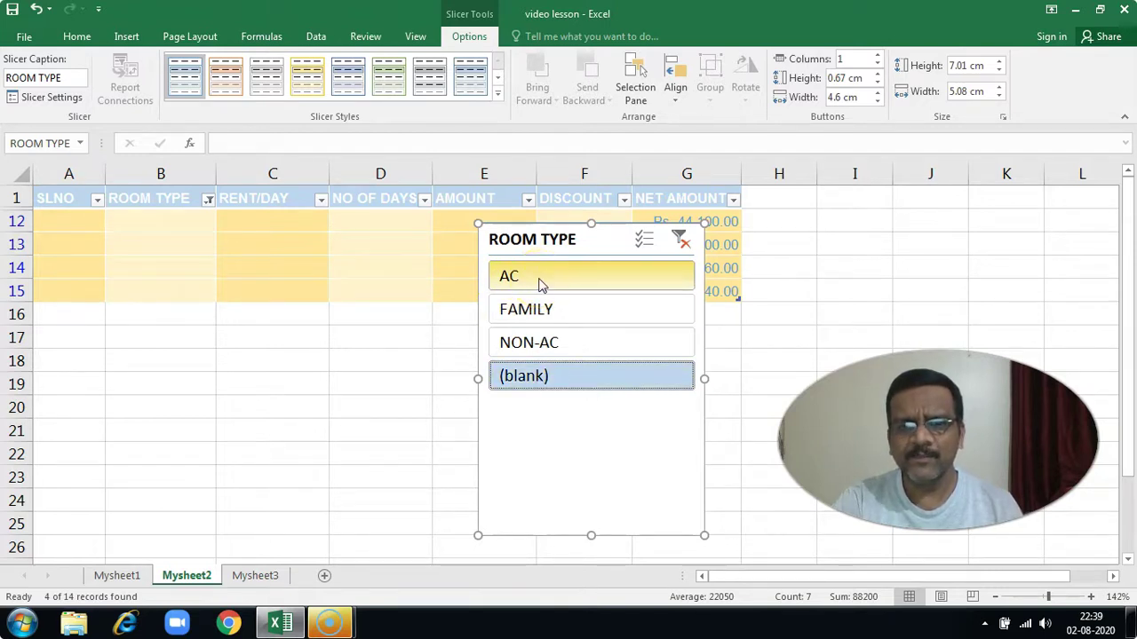
{"action": "left_click", "coordinate": [682, 240]}
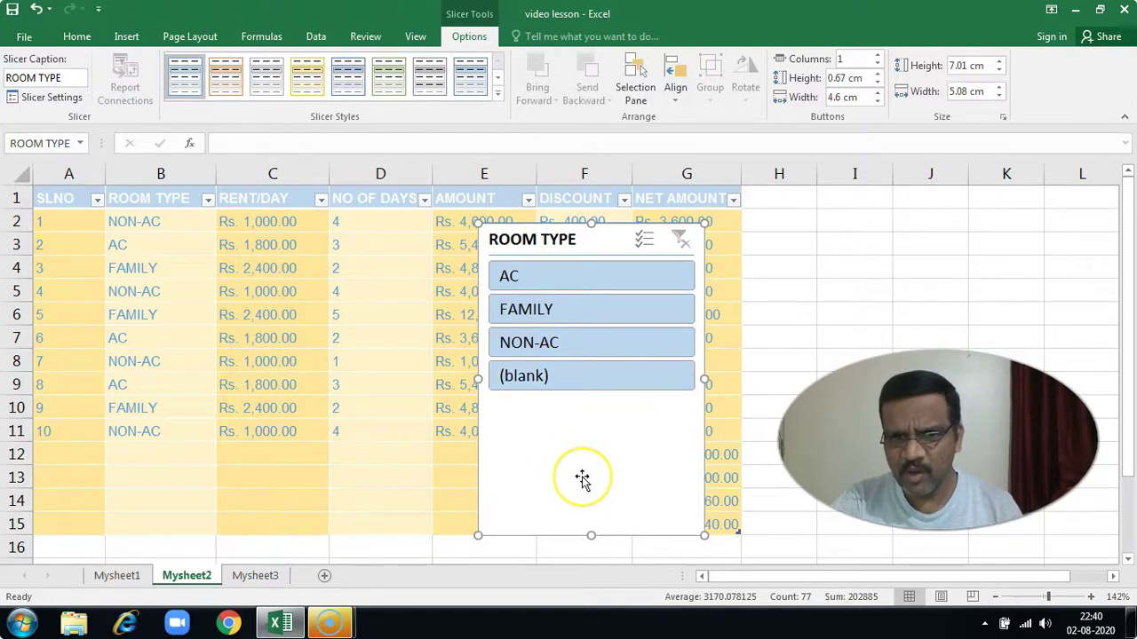
- Delete the ROOM TYPE slicer and make cell A2 active
{"action": "key", "text": "Delete"}
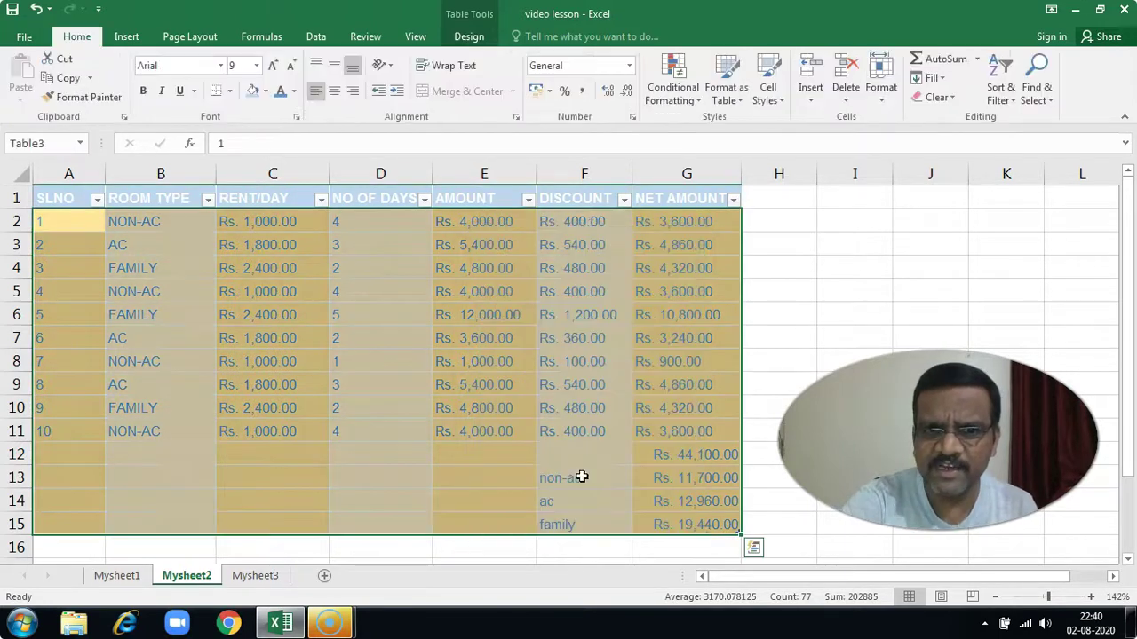
{"action": "left_click", "coordinate": [370, 356]}
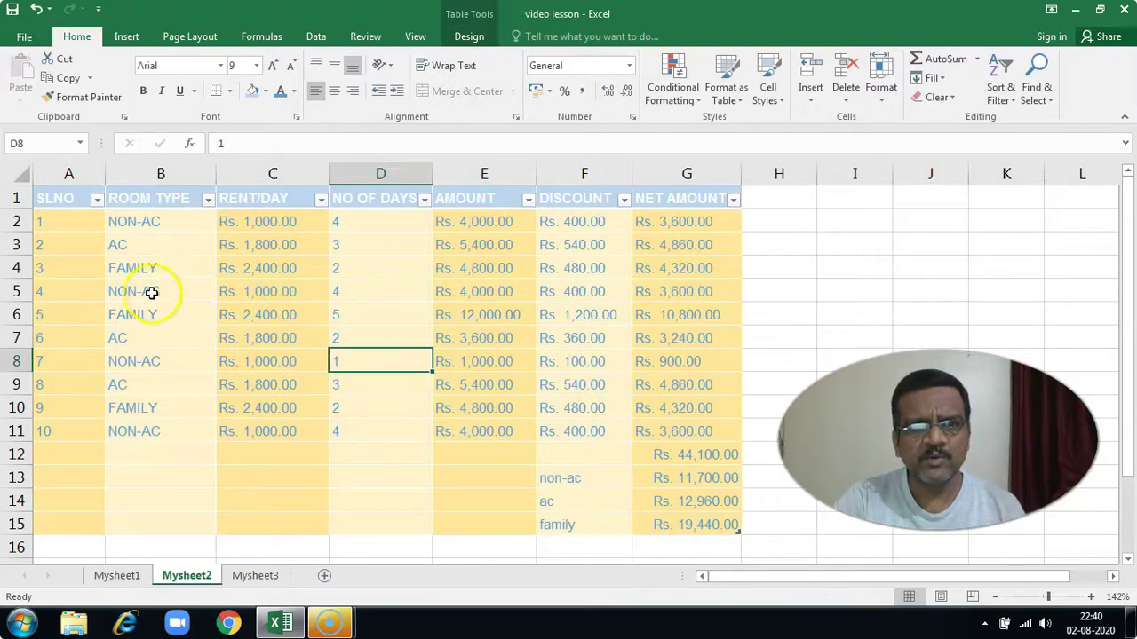
{"action": "left_click", "coordinate": [57, 221]}
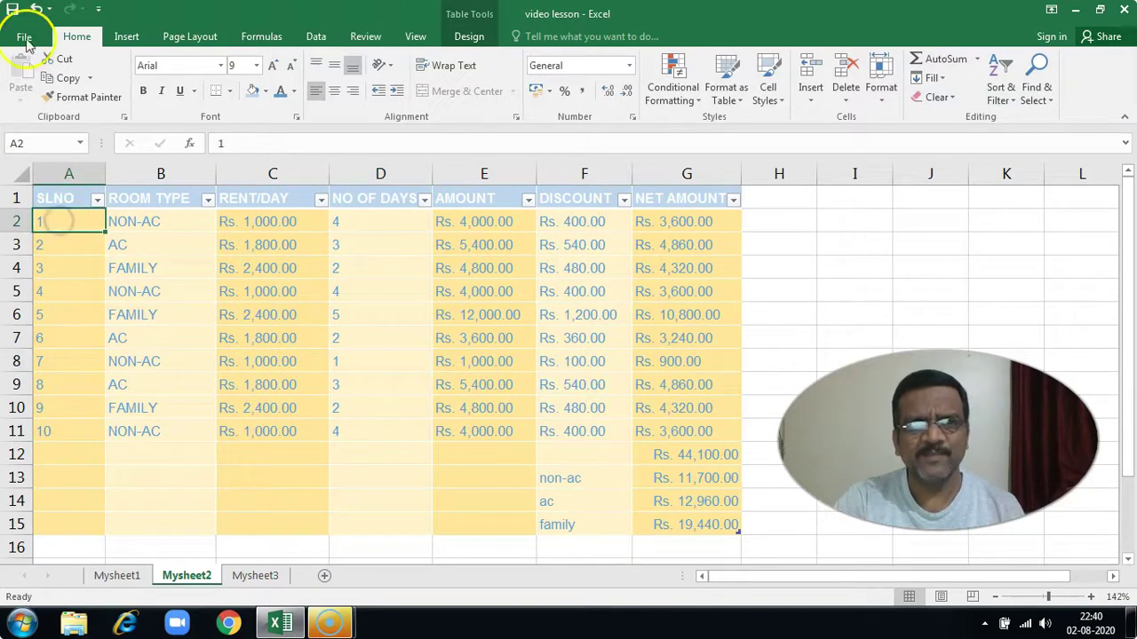
{"action": "left_click", "coordinate": [129, 38]}
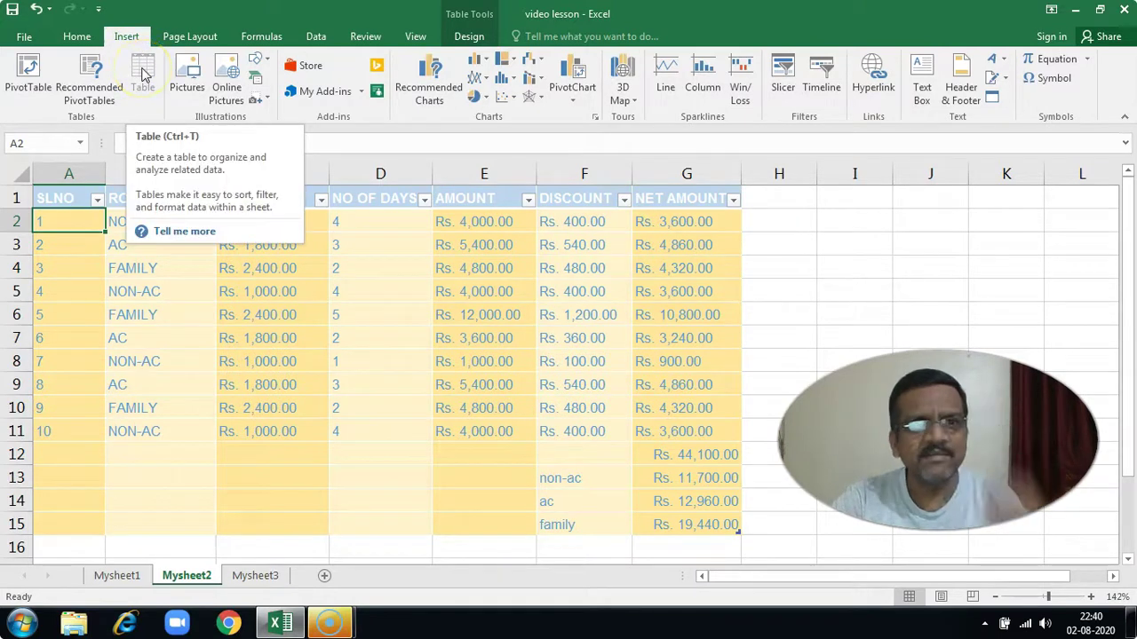
- Insert the Jellyfish picture from the Sample Pictures folder
{"action": "left_click", "coordinate": [189, 77]}
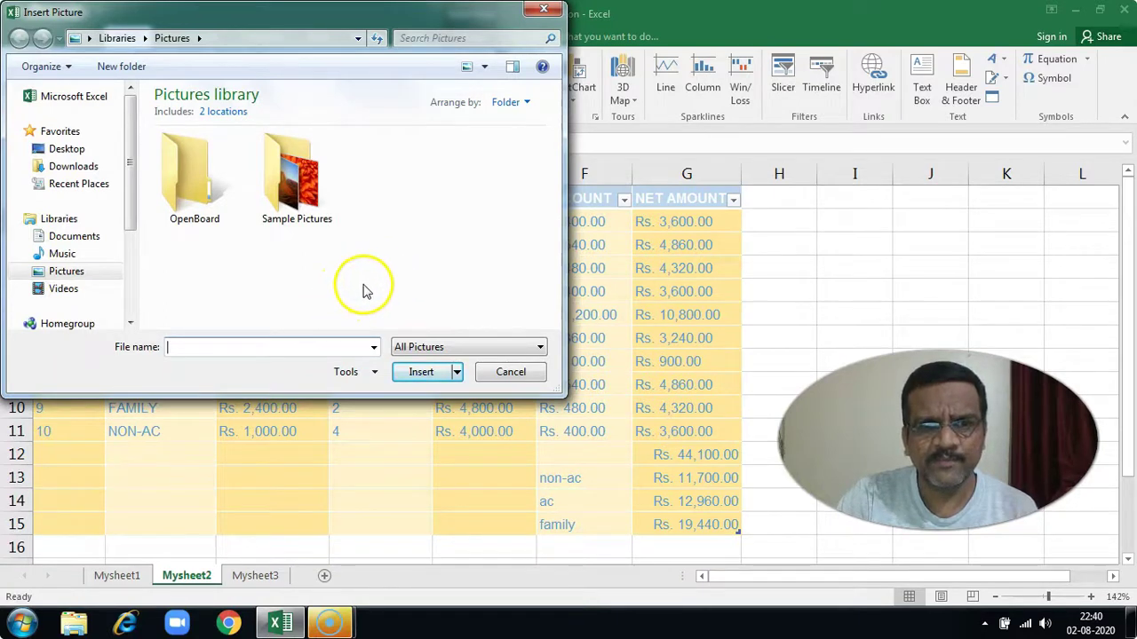
{"action": "double_click", "coordinate": [286, 182]}
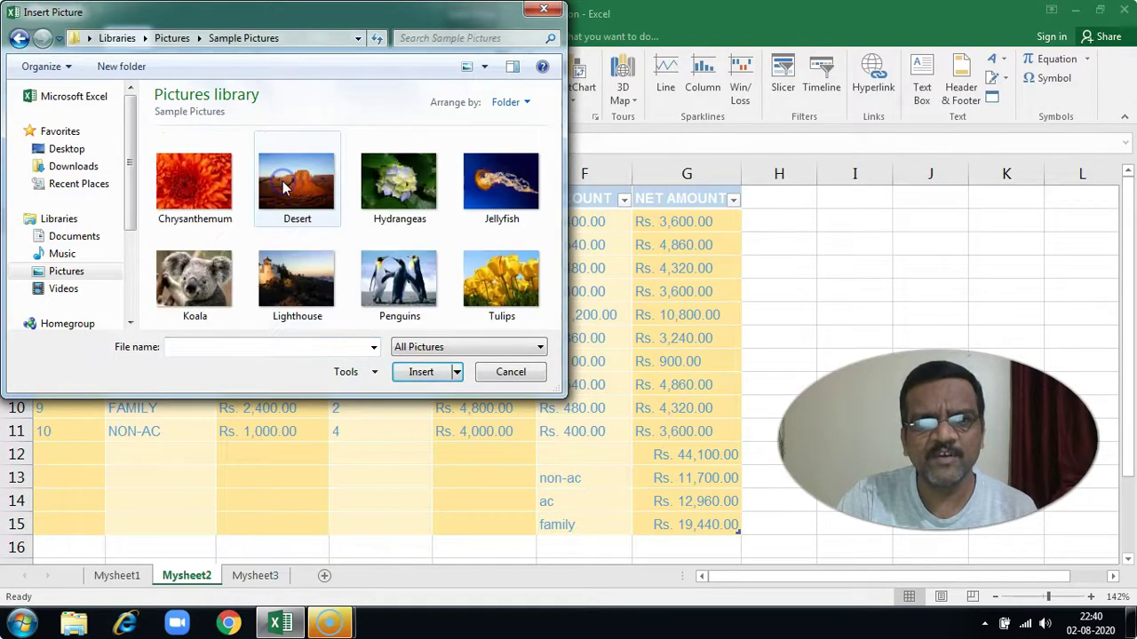
{"action": "left_click", "coordinate": [520, 195]}
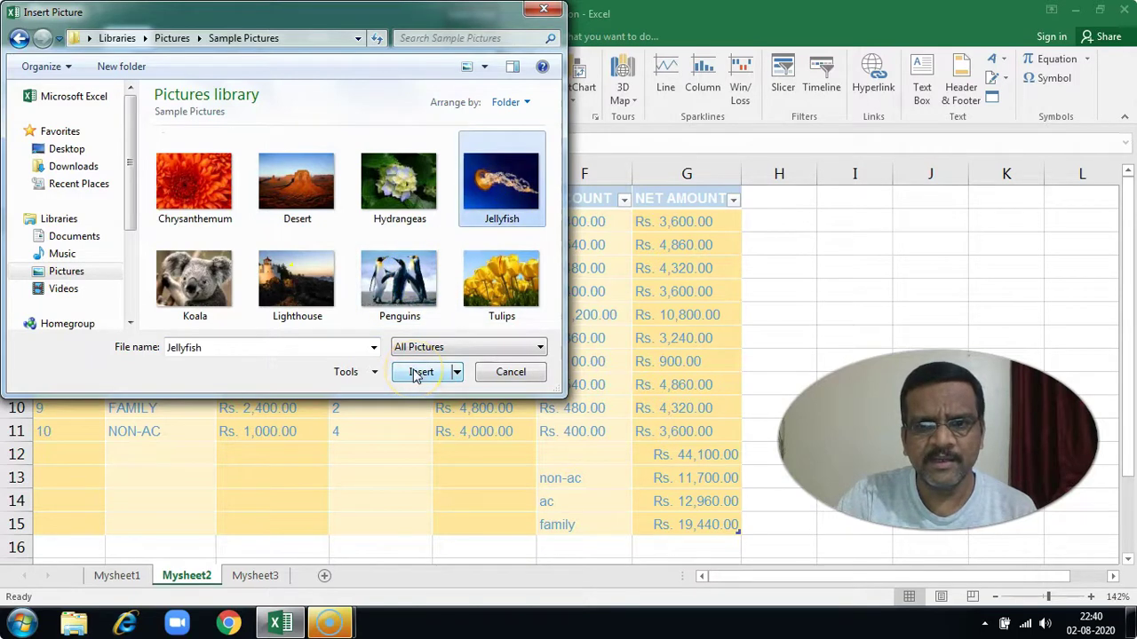
{"action": "left_click", "coordinate": [415, 373]}
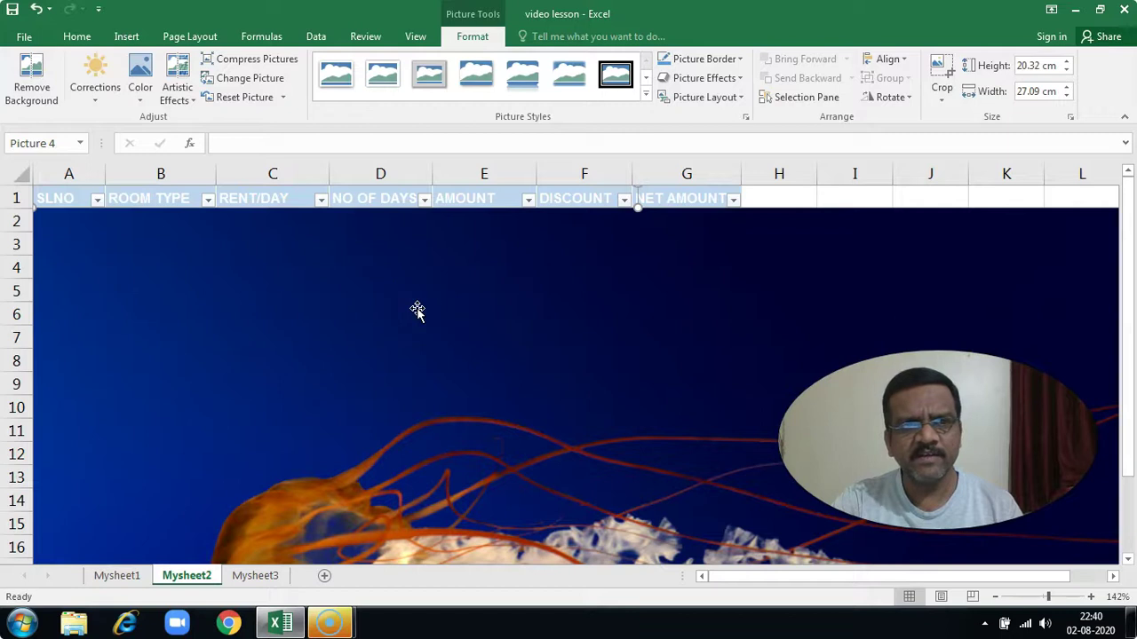
{"action": "left_click", "coordinate": [438, 349]}
{"action": "scroll", "coordinate": [438, 348], "scroll_direction": "down", "scroll_amount": 1}
{"action": "scroll", "coordinate": [438, 348], "scroll_direction": "down", "scroll_amount": 2}
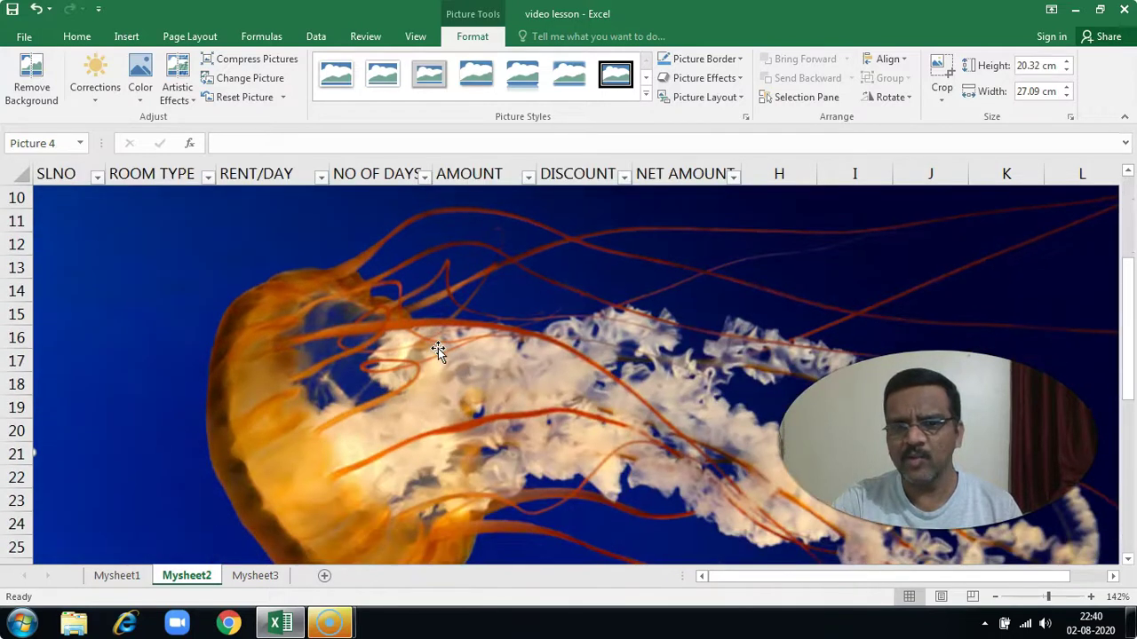
{"action": "scroll", "coordinate": [438, 348], "scroll_direction": "down", "scroll_amount": 5}
{"action": "scroll", "coordinate": [438, 349], "scroll_direction": "down", "scroll_amount": 3}
{"action": "scroll", "coordinate": [438, 349], "scroll_direction": "down", "scroll_amount": 1}
{"action": "scroll", "coordinate": [438, 348], "scroll_direction": "up", "scroll_amount": 2}
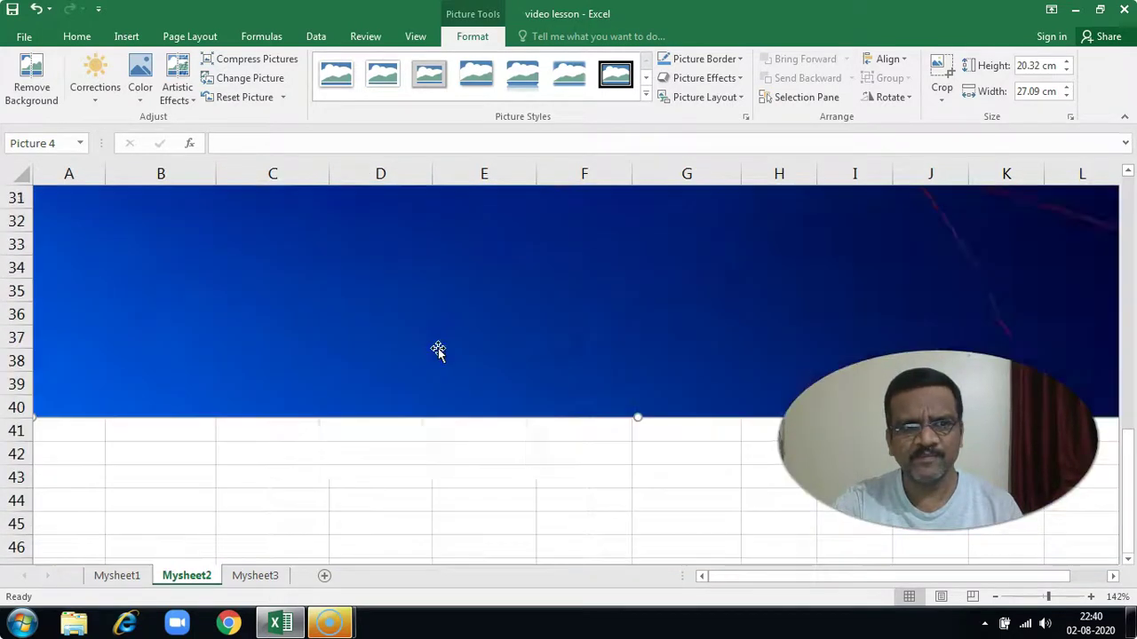
{"action": "scroll", "coordinate": [438, 348], "scroll_direction": "up", "scroll_amount": 2}
{"action": "scroll", "coordinate": [437, 348], "scroll_direction": "up", "scroll_amount": 5}
{"action": "scroll", "coordinate": [438, 348], "scroll_direction": "up", "scroll_amount": 3}
{"action": "left_click", "coordinate": [311, 316]}
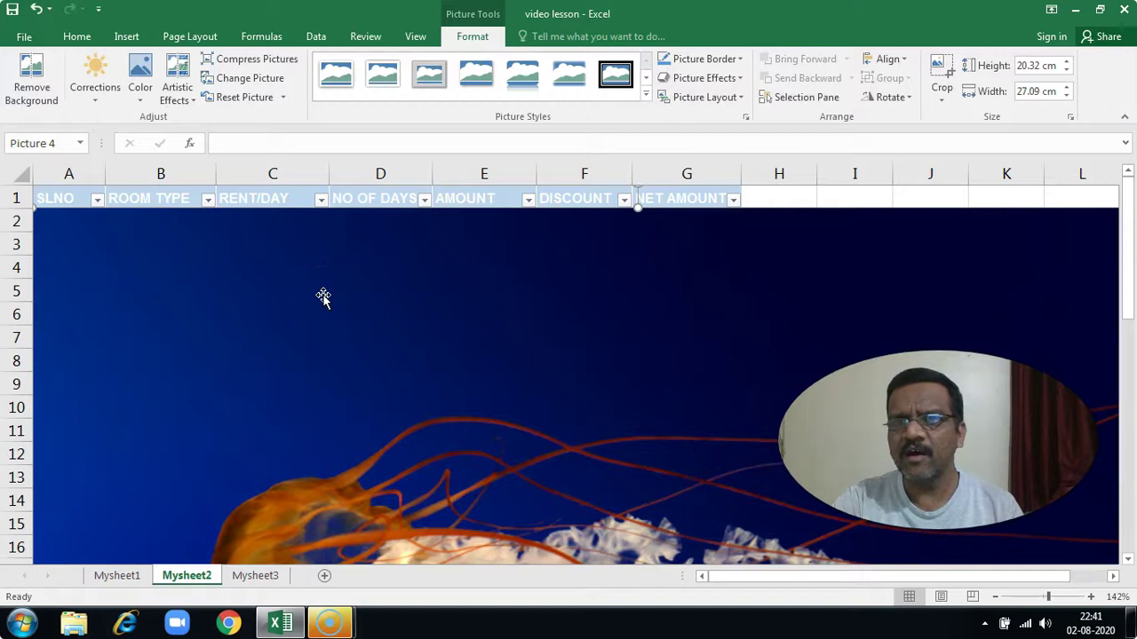
{"action": "left_click", "coordinate": [322, 284]}
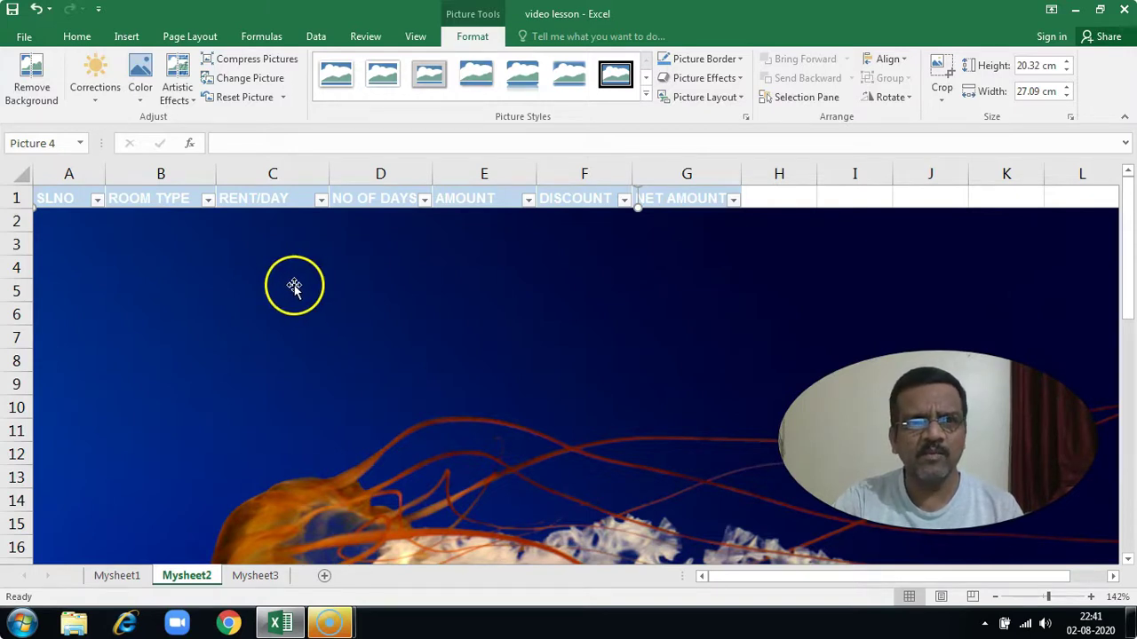
{"action": "left_click", "coordinate": [33, 78]}
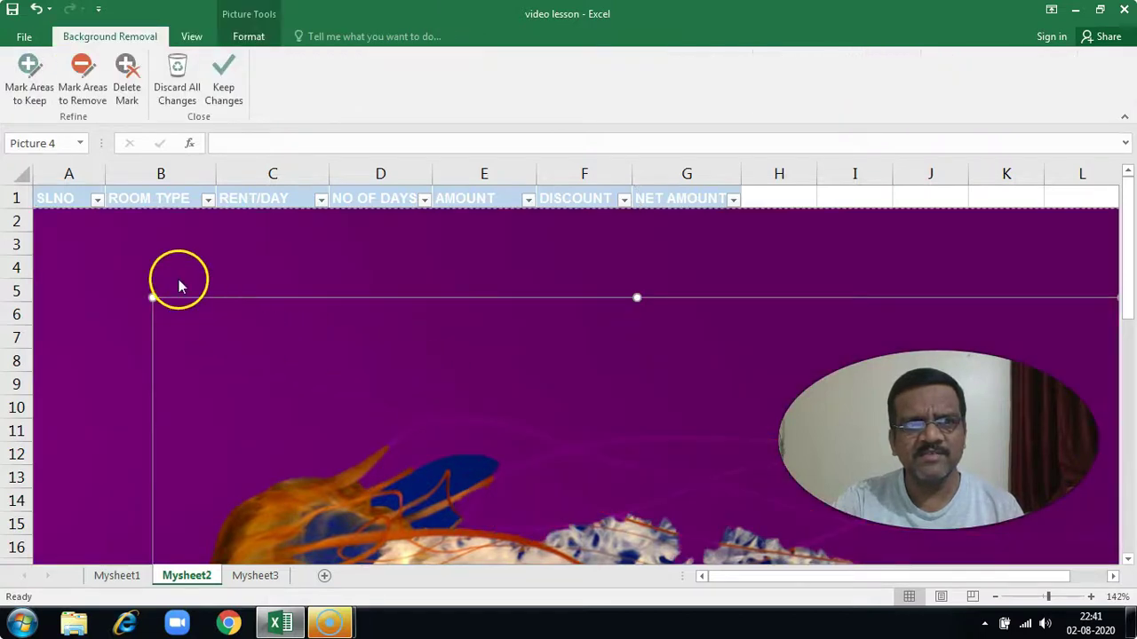
{"action": "left_click", "coordinate": [178, 84]}
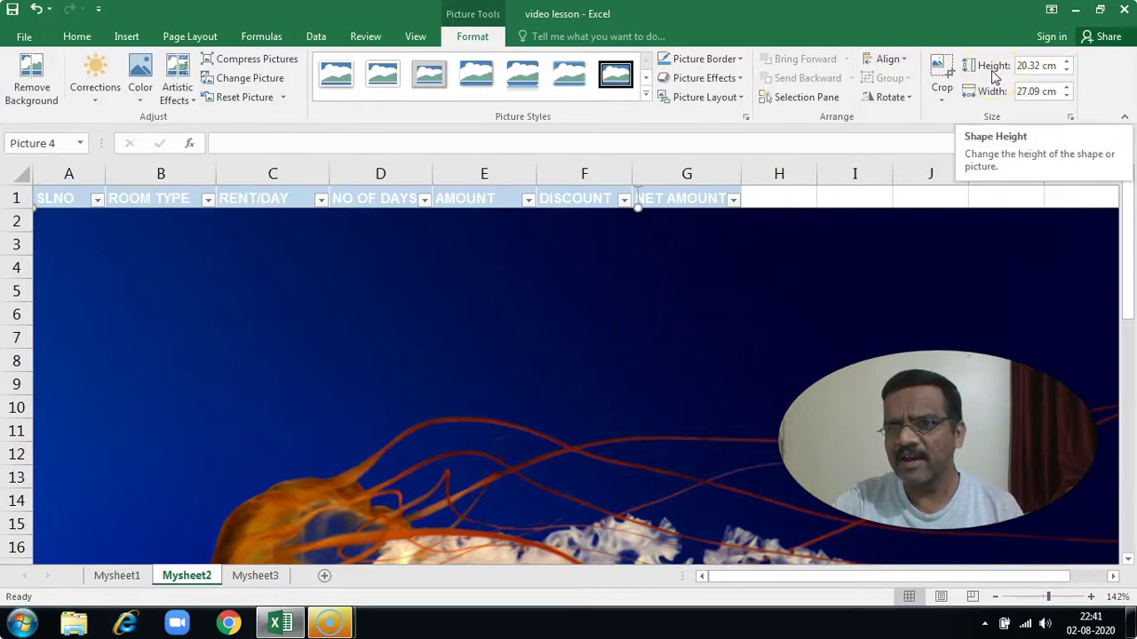
- Shrink the jellyfish picture to 4.9 cm by 6.53 cm with the Height spinner
{"action": "left_click", "coordinate": [1066, 70]}
{"action": "left_click", "coordinate": [1065, 70]}
{"action": "left_click", "coordinate": [1066, 70]}
{"action": "left_click", "coordinate": [1066, 70]}
{"action": "left_click", "coordinate": [1066, 71]}
{"action": "left_click", "coordinate": [1066, 70]}
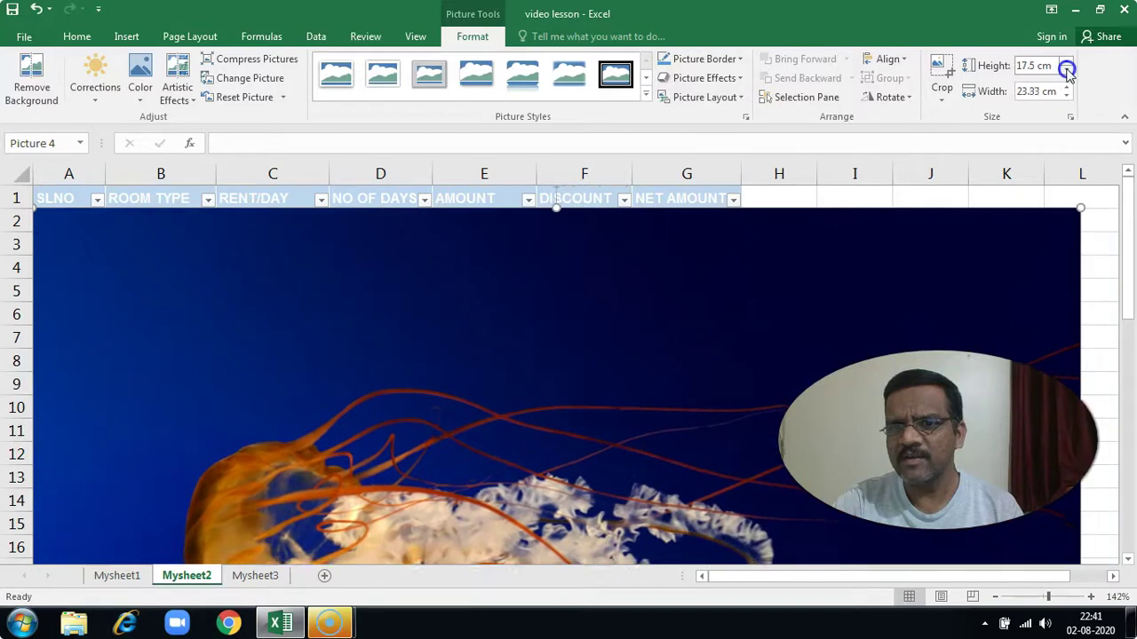
{"action": "left_click", "coordinate": [1066, 70]}
{"action": "left_click", "coordinate": [1066, 71]}
{"action": "left_click", "coordinate": [1066, 70]}
{"action": "left_click", "coordinate": [1066, 71]}
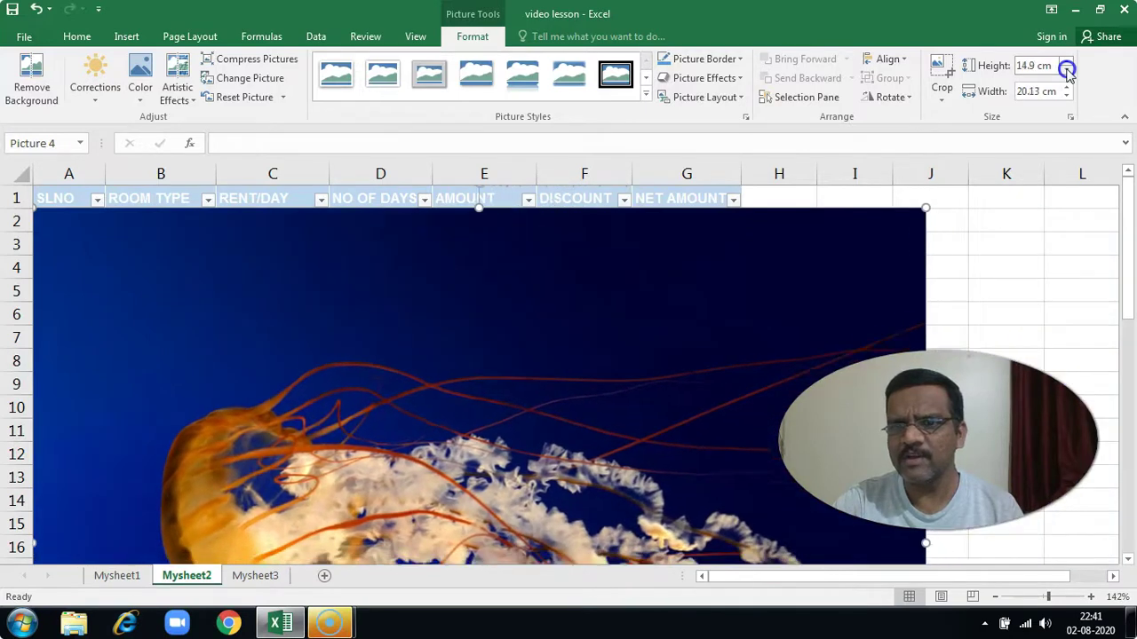
{"action": "left_click", "coordinate": [1066, 70]}
{"action": "left_click", "coordinate": [1066, 70]}
{"action": "left_click", "coordinate": [1067, 71]}
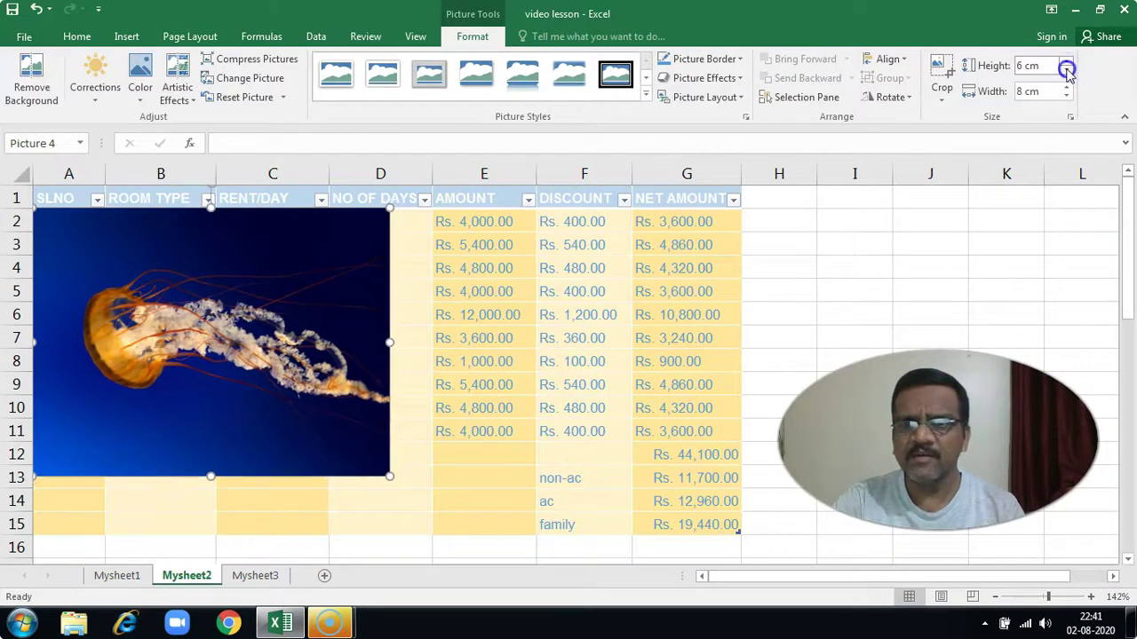
{"action": "left_click", "coordinate": [1067, 71]}
{"action": "left_click", "coordinate": [1066, 71]}
{"action": "left_click", "coordinate": [1067, 71]}
{"action": "left_click", "coordinate": [1067, 71]}
{"action": "left_click", "coordinate": [1067, 71]}
{"action": "left_click", "coordinate": [1067, 71]}
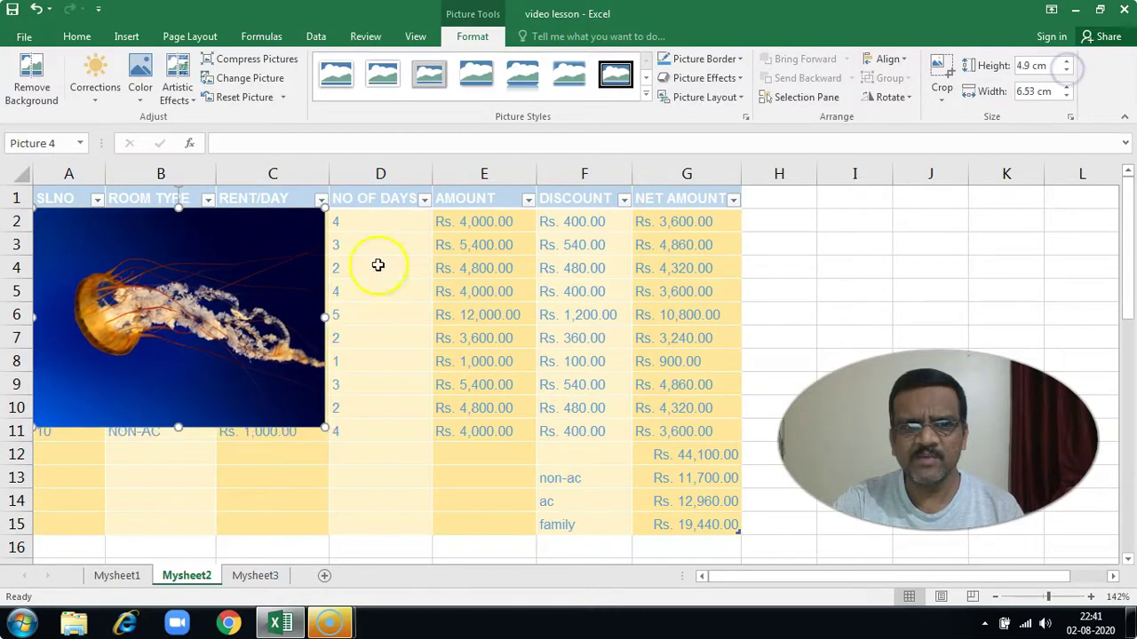
- Move the picture over columns G–J, then delete it and select a cell
{"action": "left_click_drag", "start_coordinate": [238, 300], "coordinate": [948, 277]}
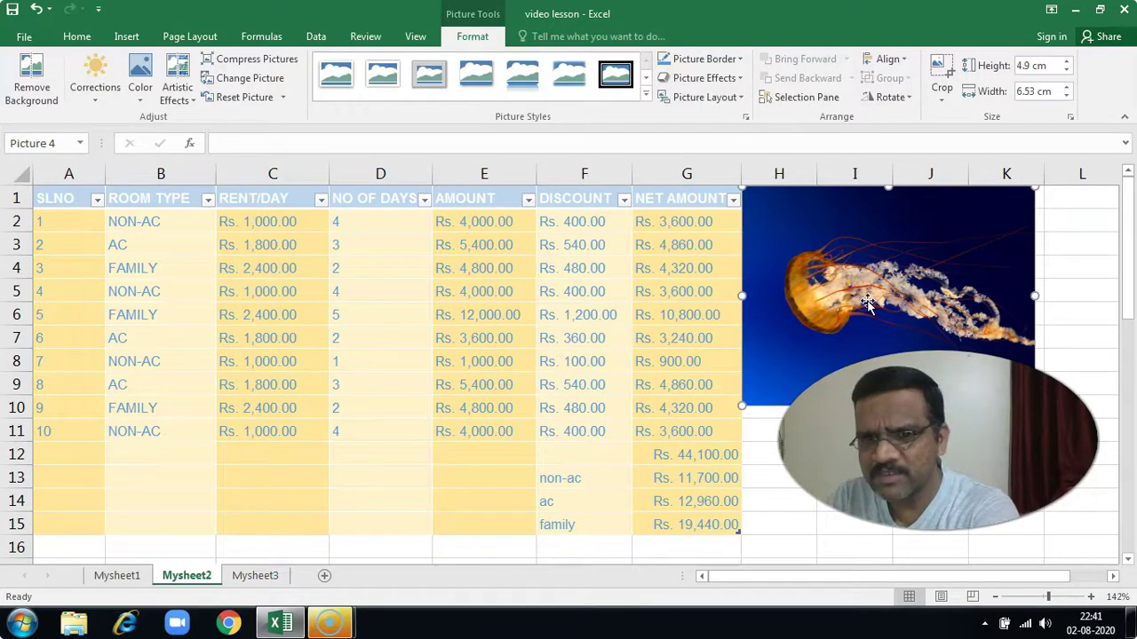
{"action": "key", "text": "Delete"}
{"action": "left_click", "coordinate": [858, 300]}
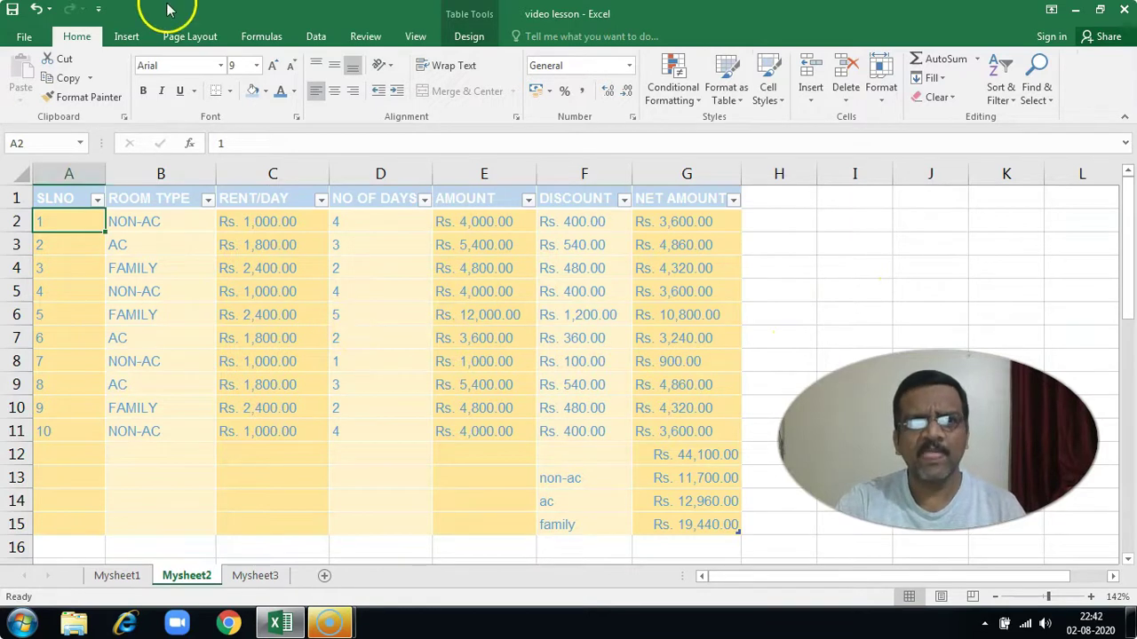
- Switch the ribbon to the Insert tab
{"action": "left_click", "coordinate": [125, 37]}
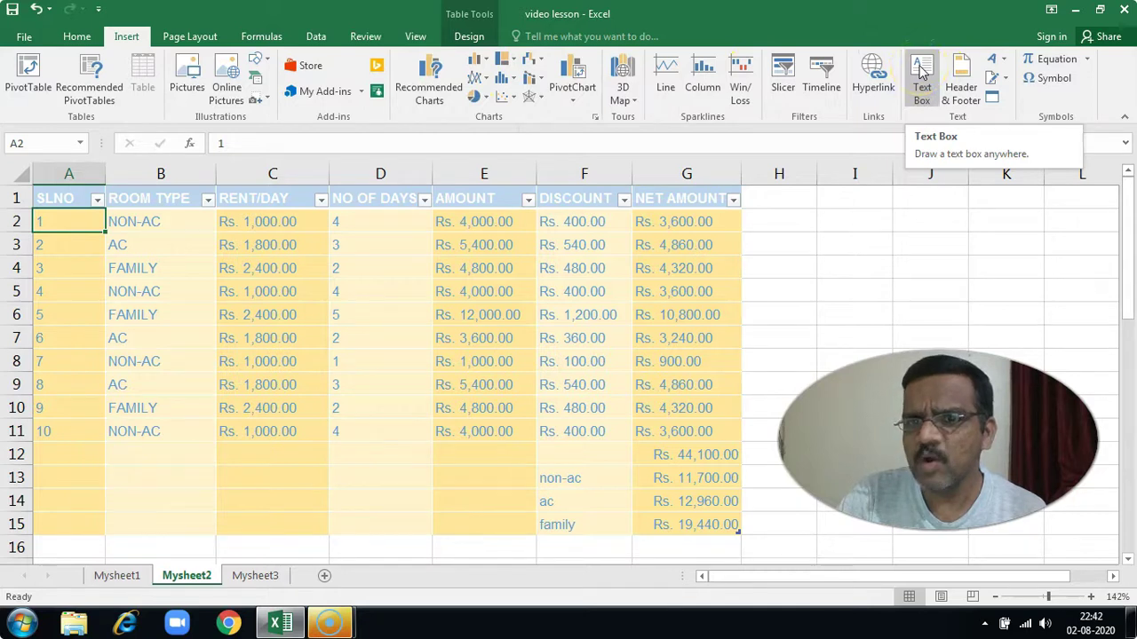
- Draw a text box over columns H–K introducing a certified digital coach and consultant
{"action": "left_click", "coordinate": [921, 73]}
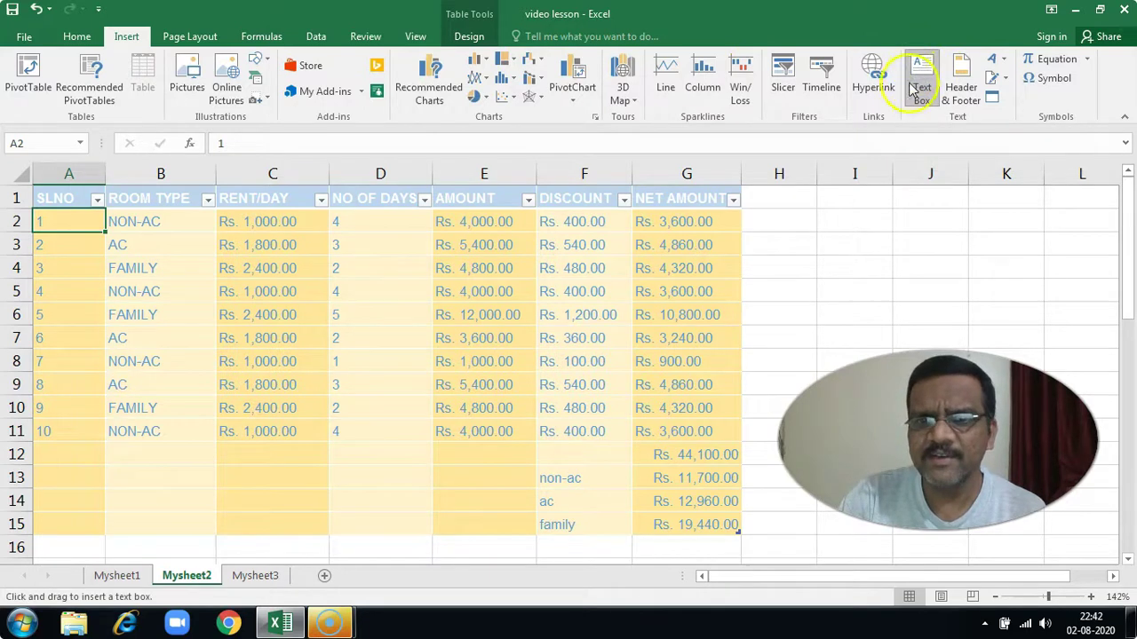
{"action": "left_click_drag", "start_coordinate": [768, 230], "coordinate": [998, 377]}
{"action": "type", "text": "Pramod the"}
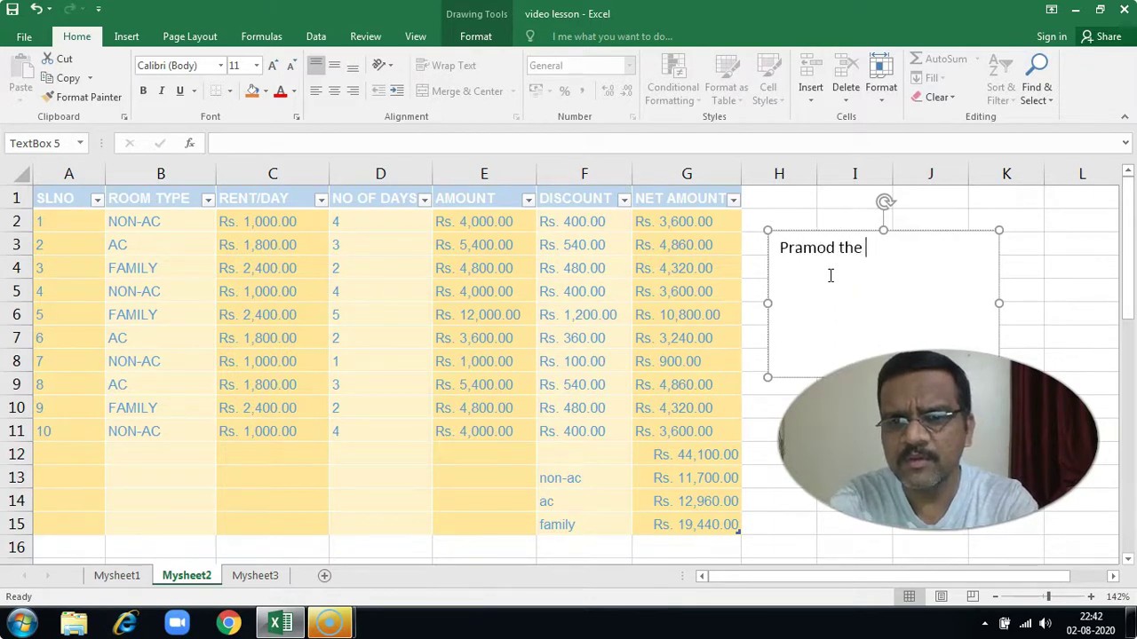
{"action": "type", "text": "coach. I am"}
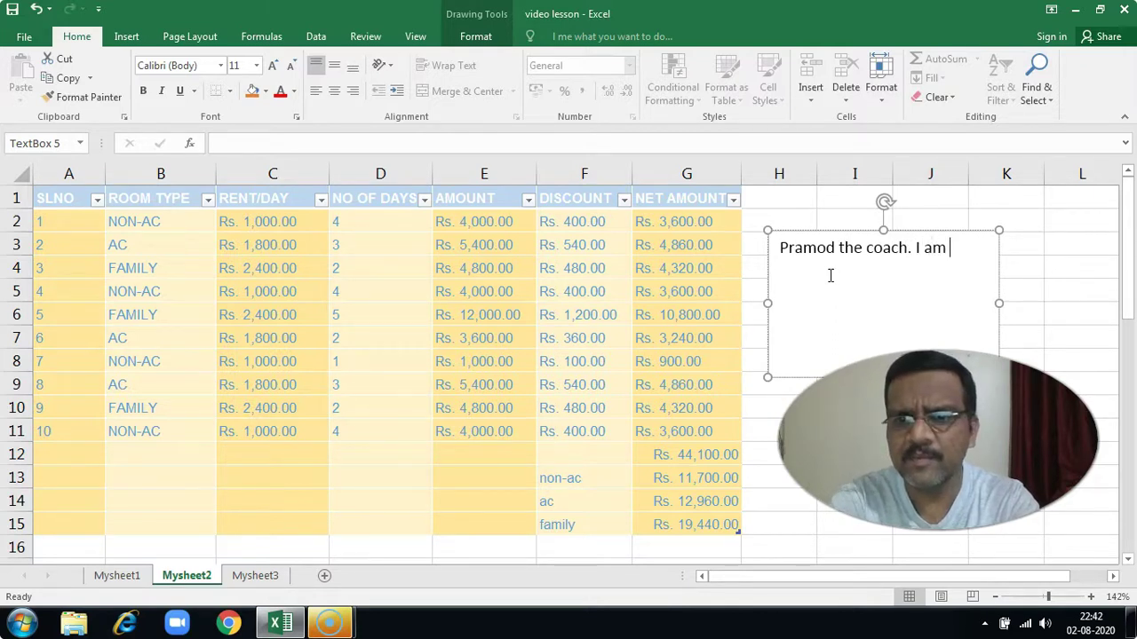
{"action": "type", "text": "ertified digital coach and consultant based out of"}
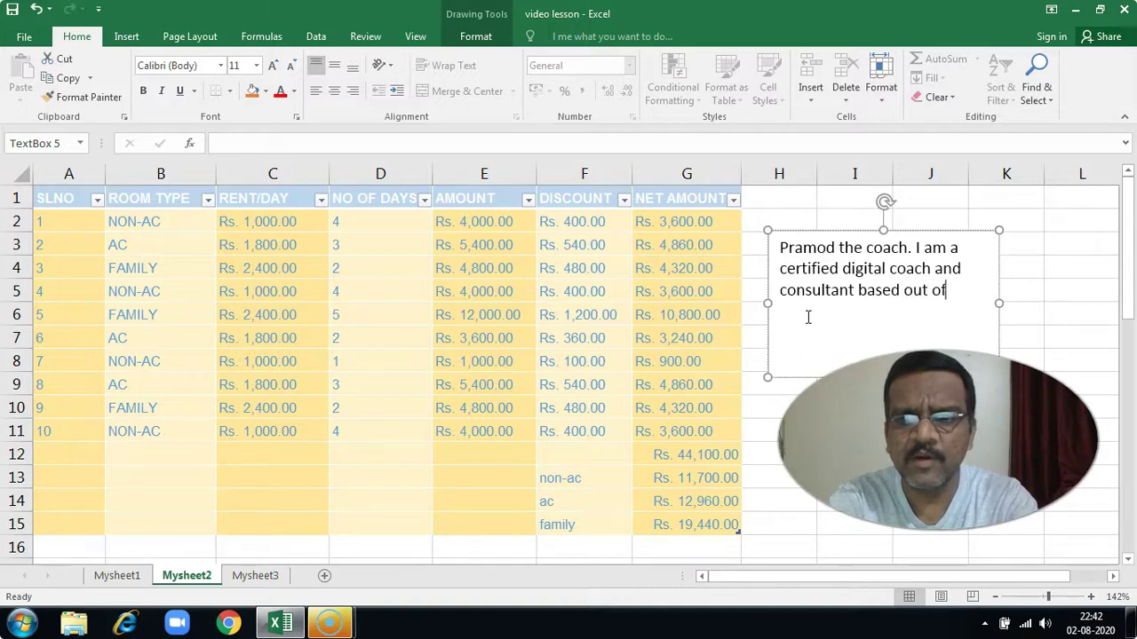
{"action": "type", "text": " Bangalore."}
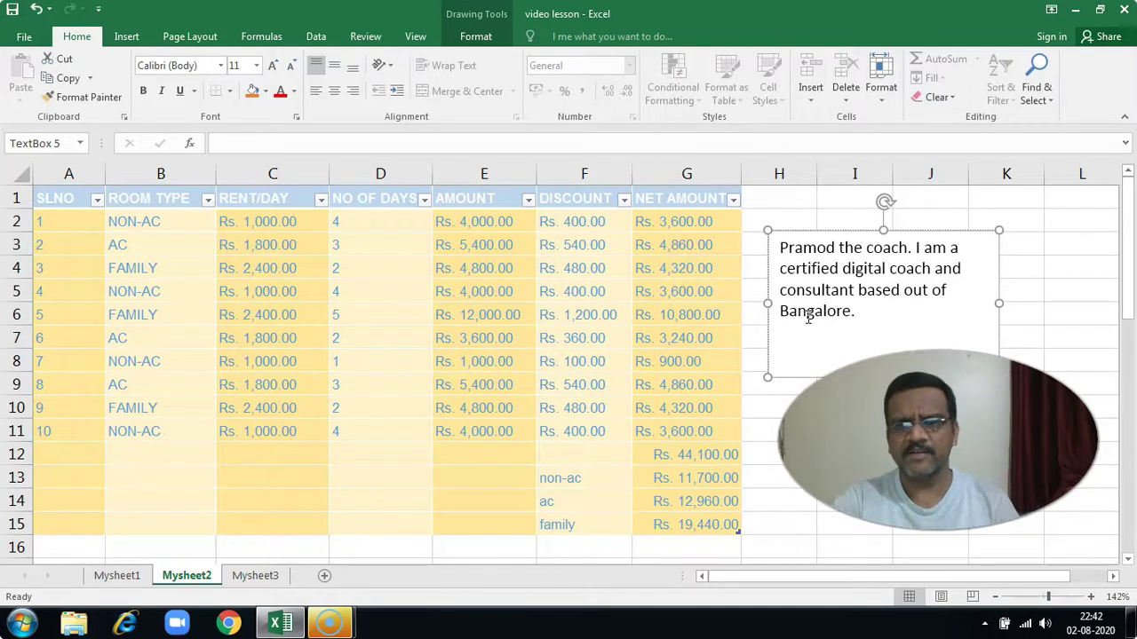
{"action": "left_click", "coordinate": [764, 430]}
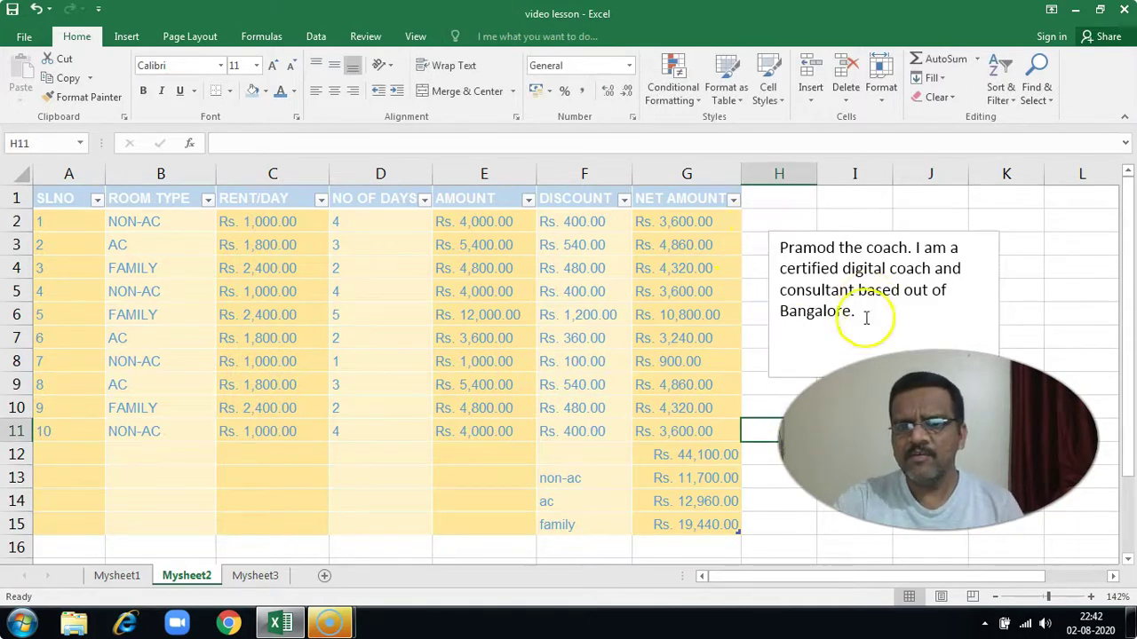
- Give the text box a light green fill and red font colour
{"action": "left_click", "coordinate": [801, 246]}
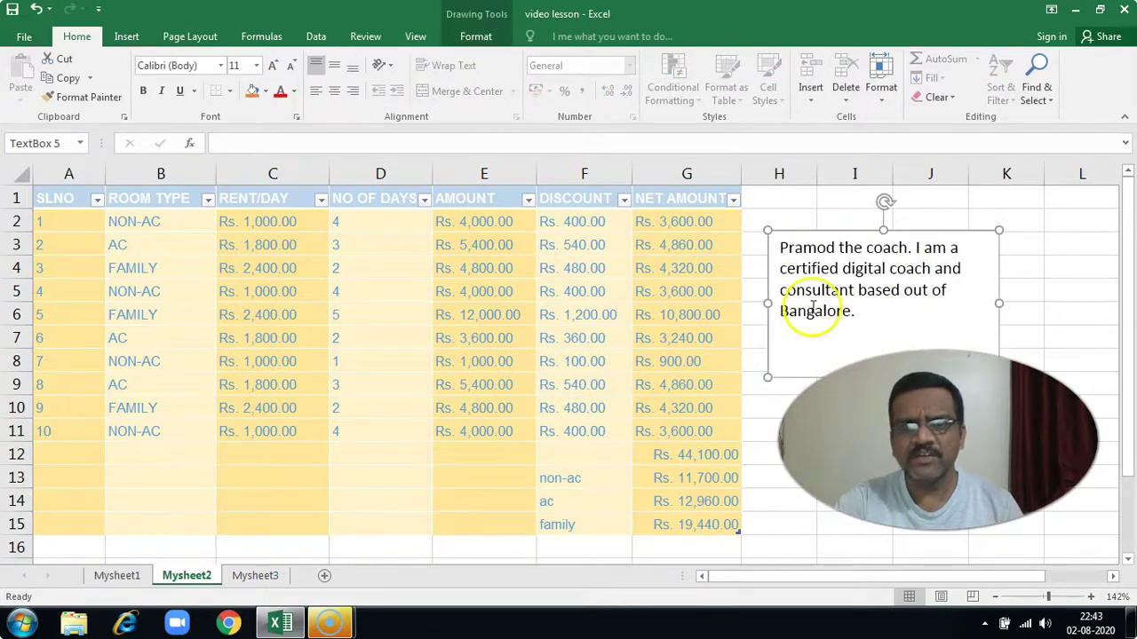
{"action": "left_click", "coordinate": [265, 92]}
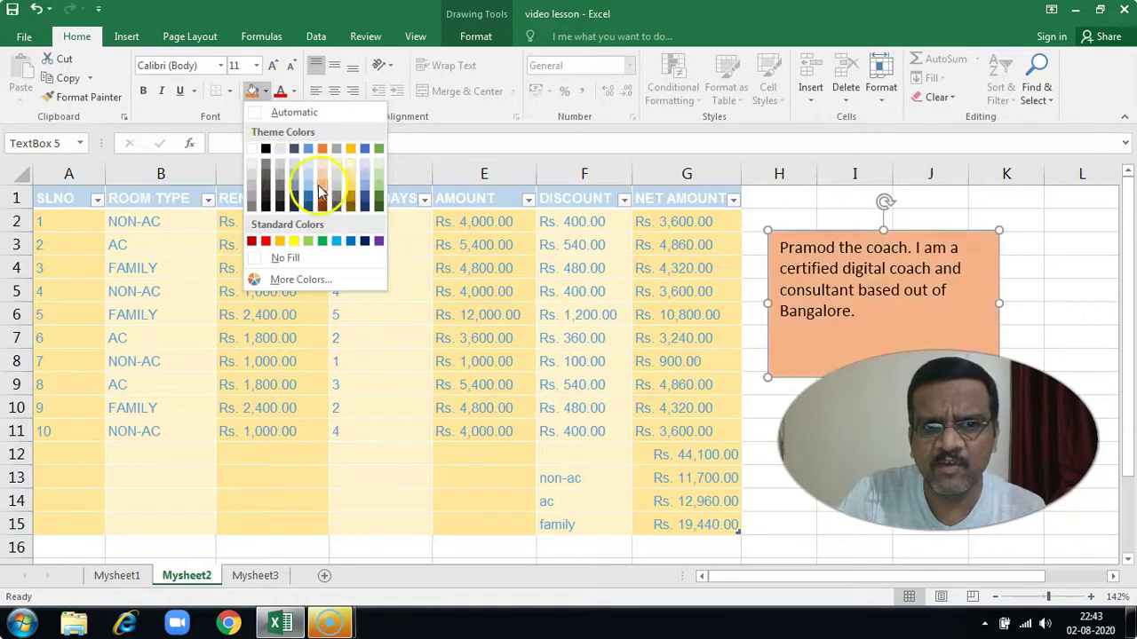
{"action": "left_click", "coordinate": [377, 187]}
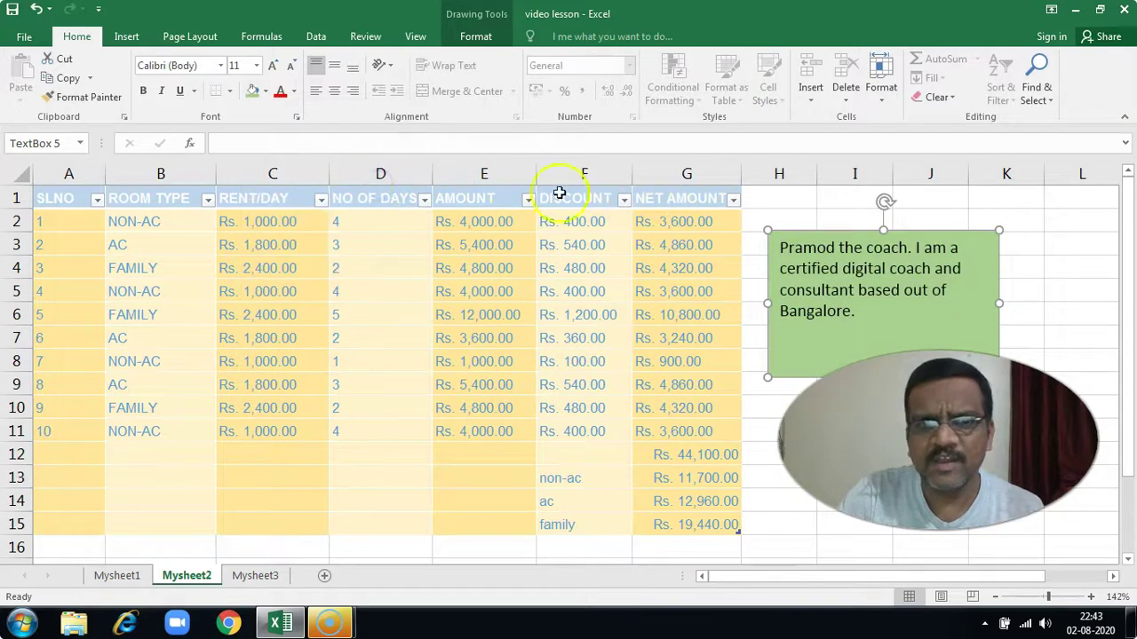
{"action": "left_click", "coordinate": [294, 91]}
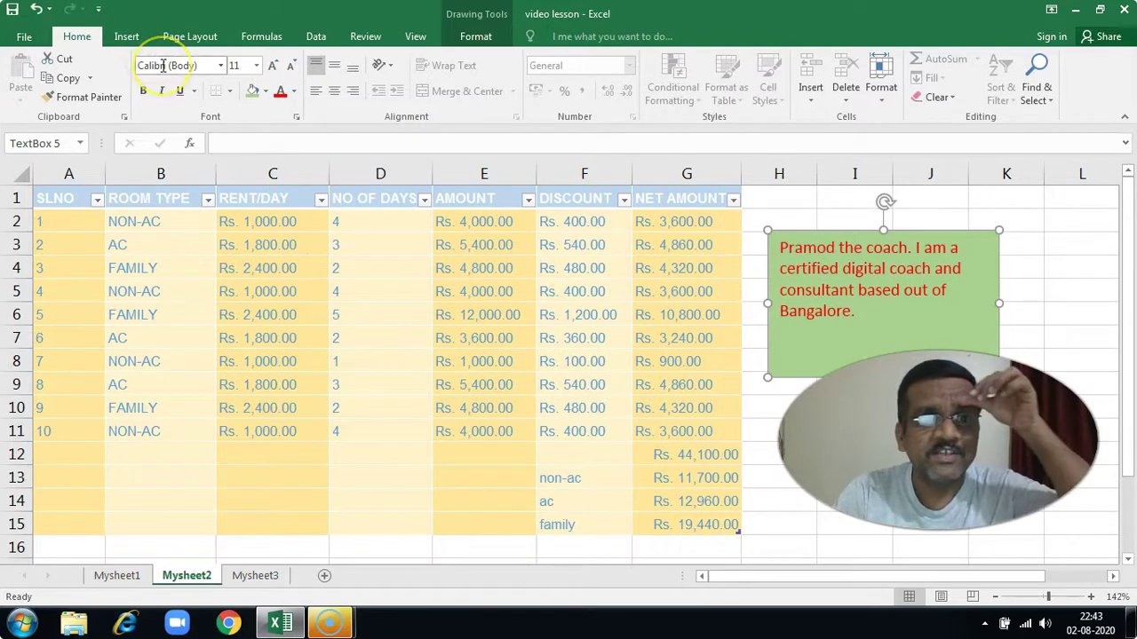
- Set the text box font to Arial size 12 and make the box shorter
{"action": "left_click", "coordinate": [221, 67]}
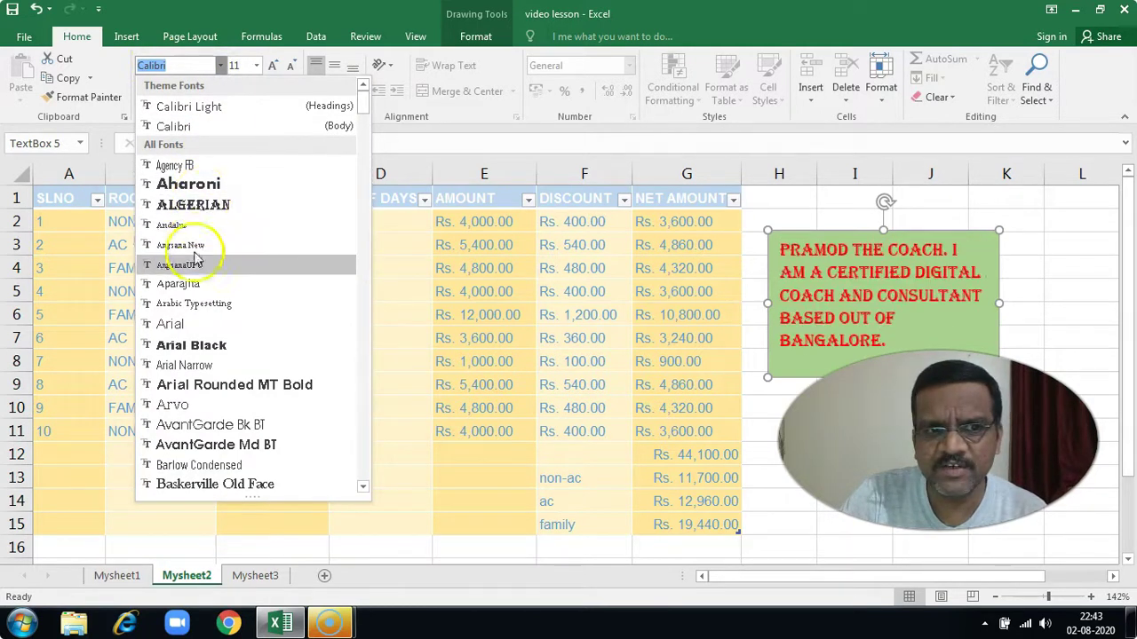
{"action": "left_click", "coordinate": [170, 325]}
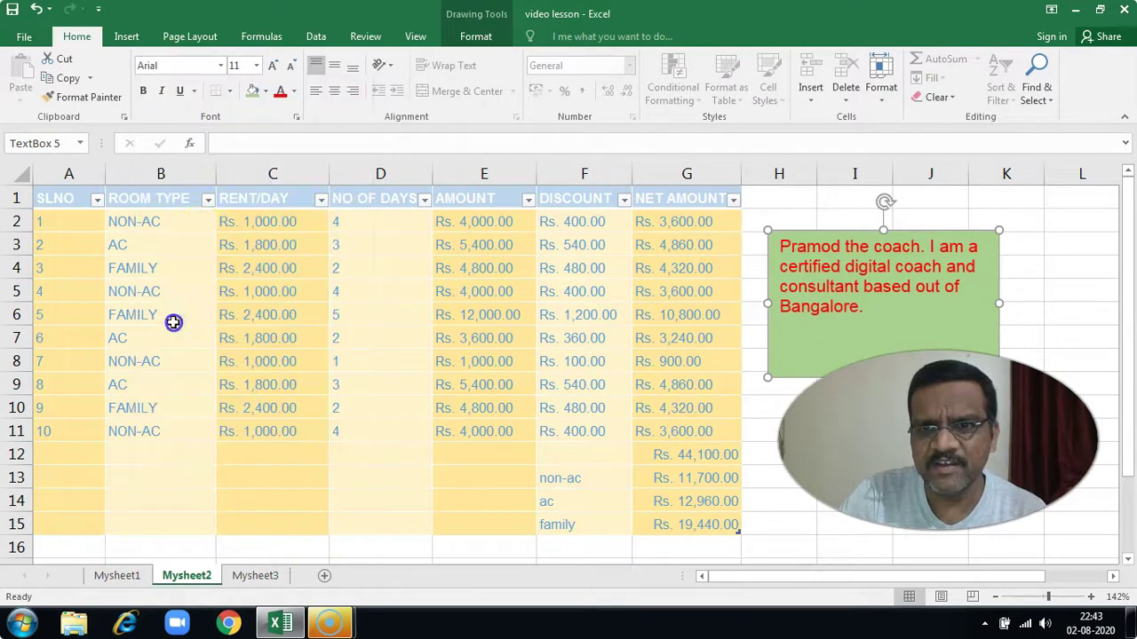
{"action": "left_click", "coordinate": [256, 67]}
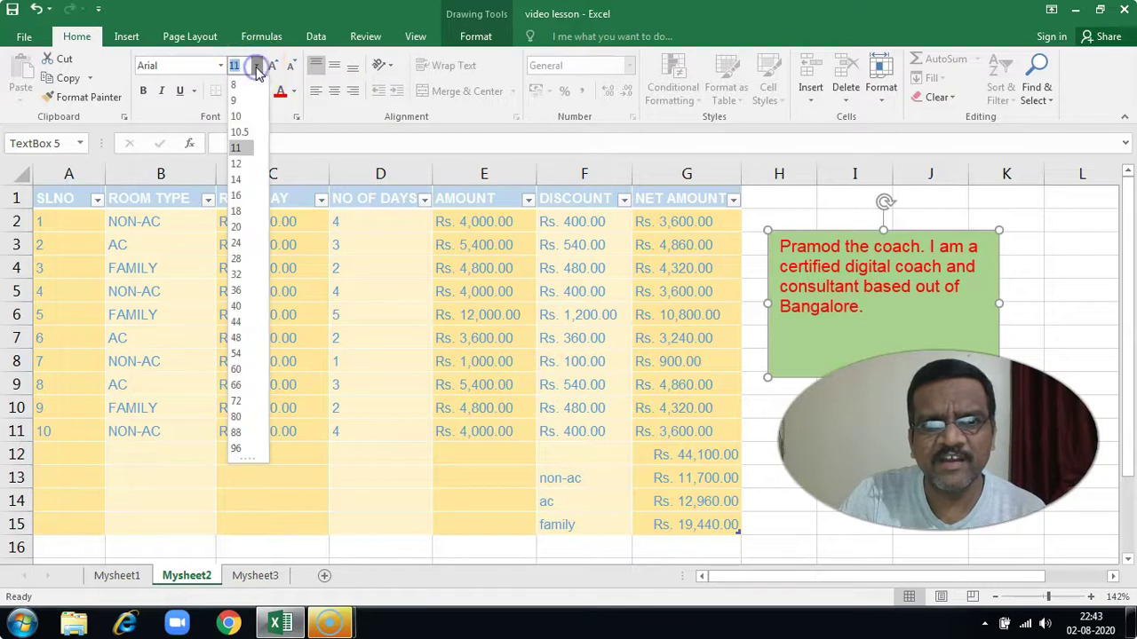
{"action": "left_click", "coordinate": [236, 163]}
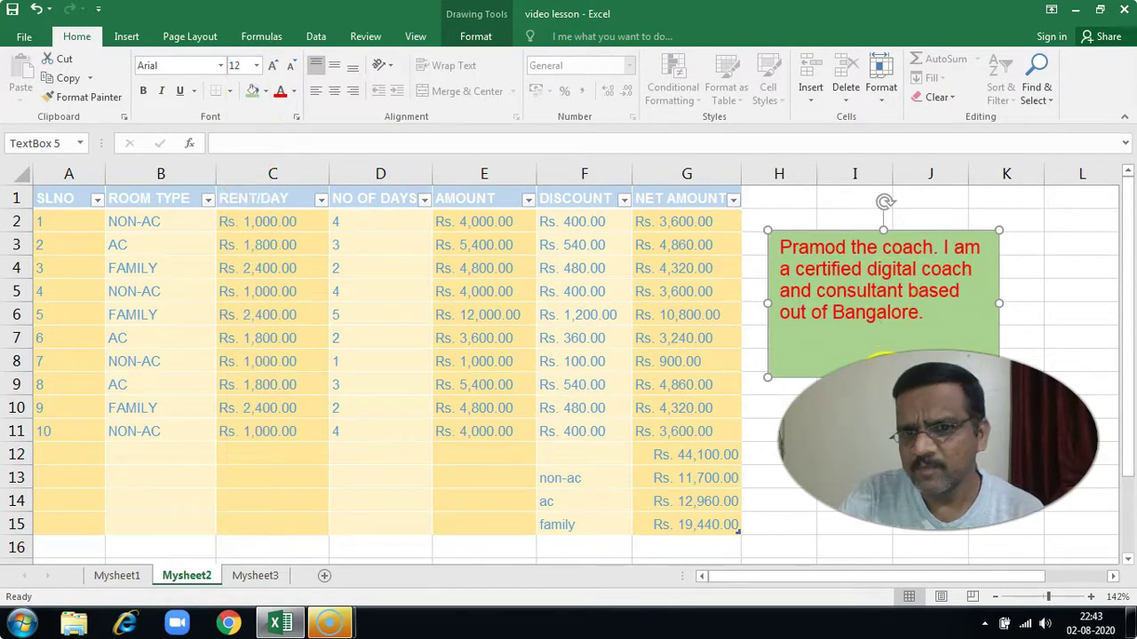
{"action": "left_click_drag", "start_coordinate": [883, 377], "coordinate": [881, 339]}
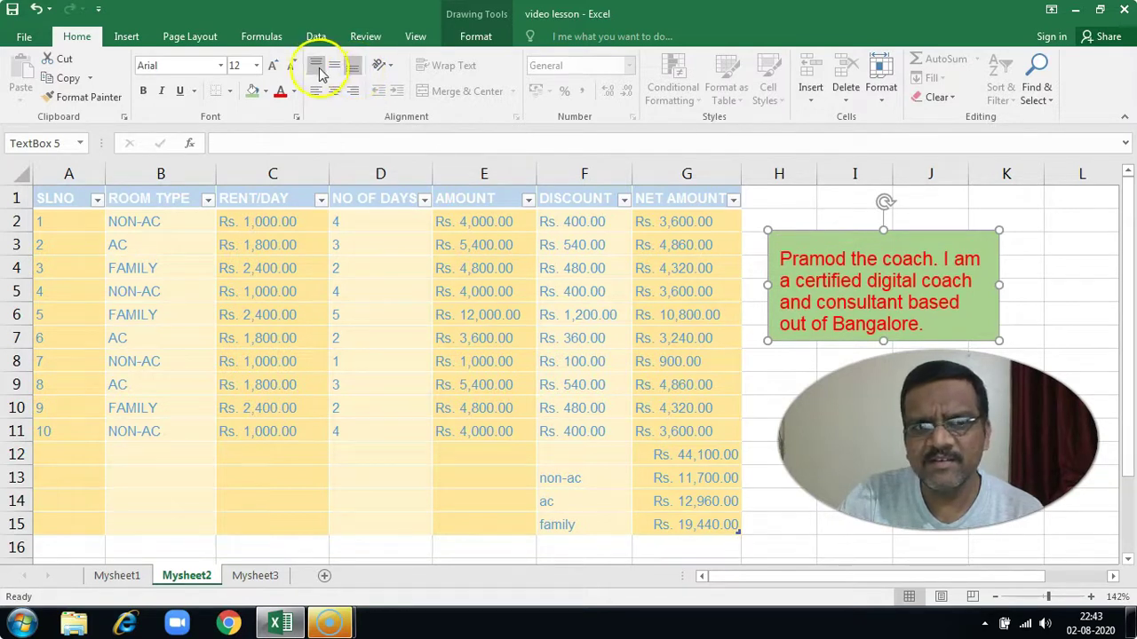
- Try middle and top alignment on the green text box, then Clear All to delete it and select I3
{"action": "left_click", "coordinate": [336, 68]}
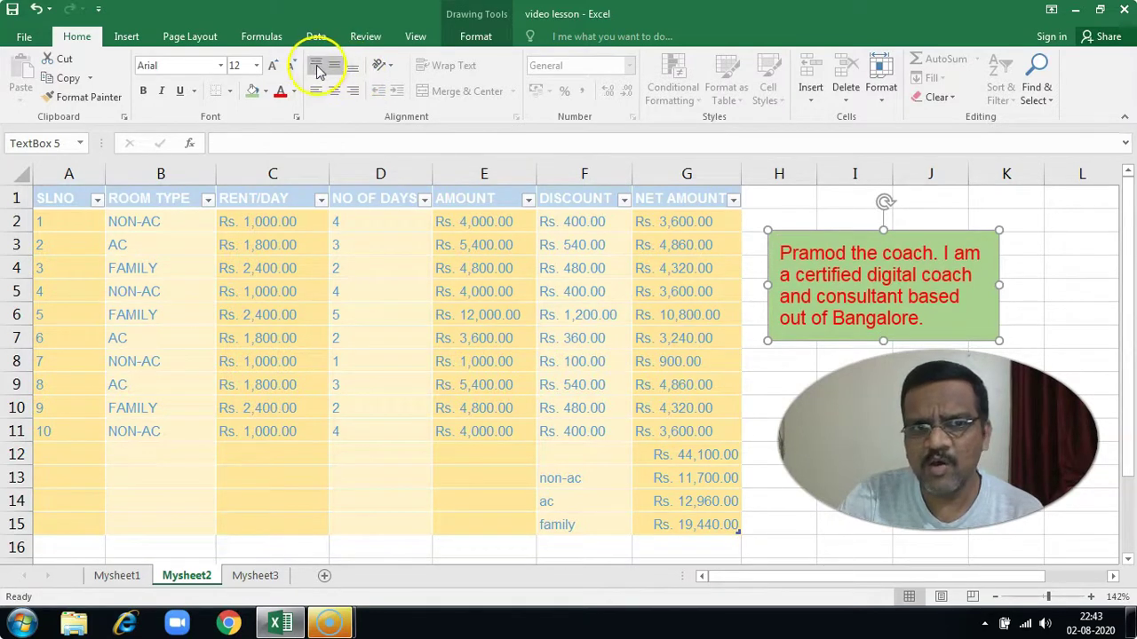
{"action": "left_click", "coordinate": [316, 68]}
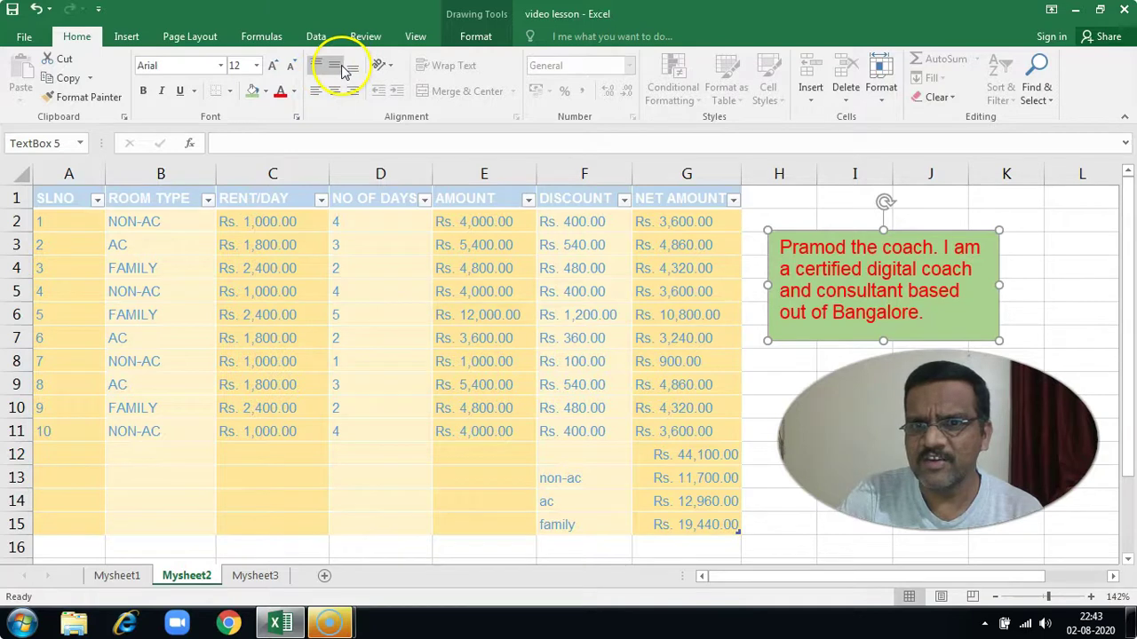
{"action": "left_click", "coordinate": [924, 105]}
{"action": "left_click", "coordinate": [951, 117]}
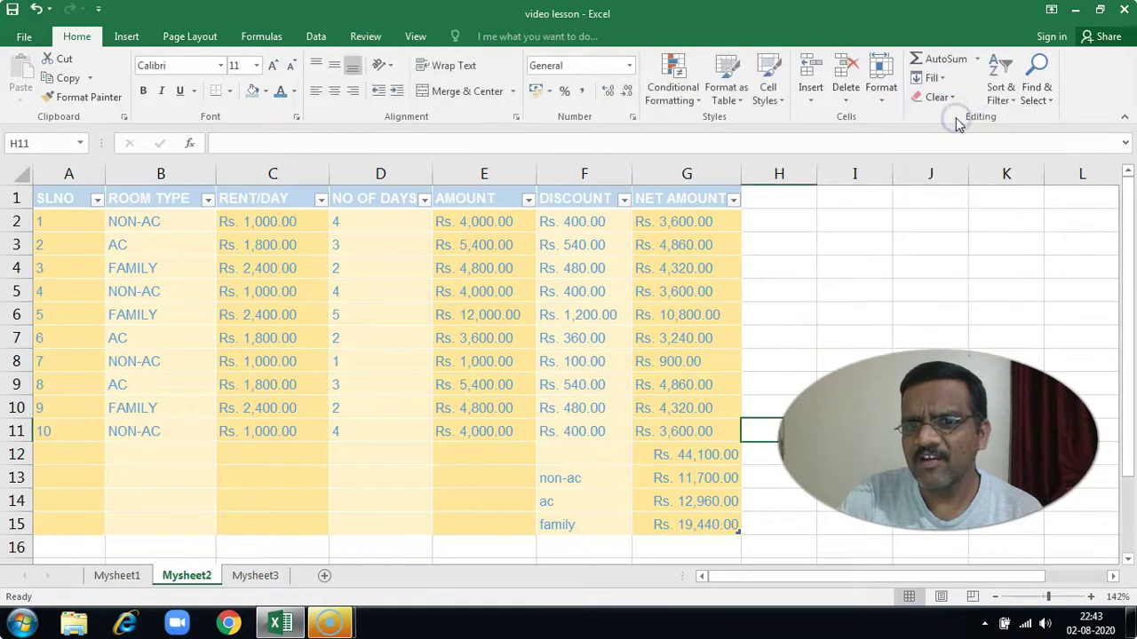
{"action": "left_click", "coordinate": [828, 251]}
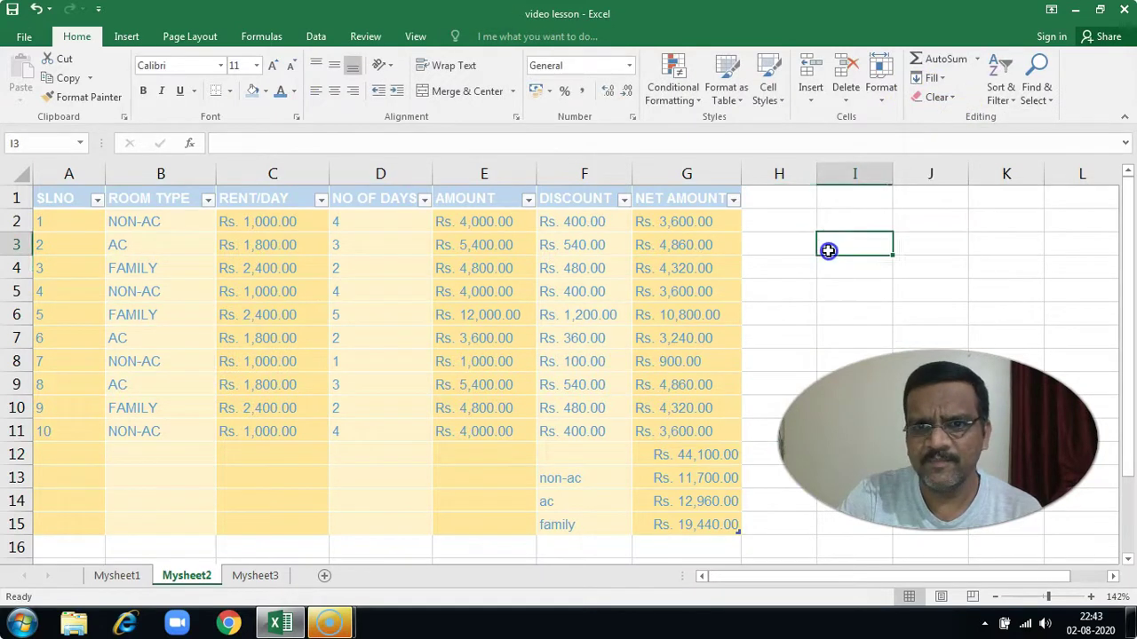